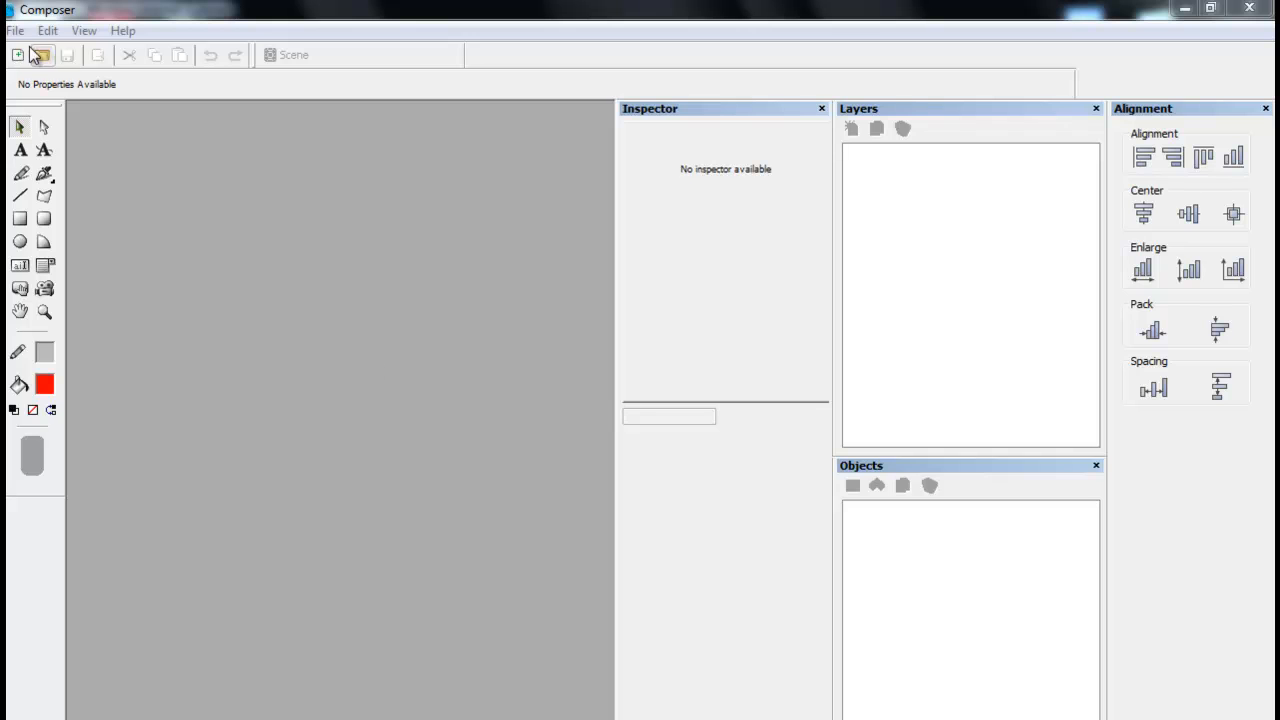
Create a new document named "Single Icon JScroll Tutorial" for the Bold 9700 Series, 480 by 360, with a transparent background.
click(17, 57)
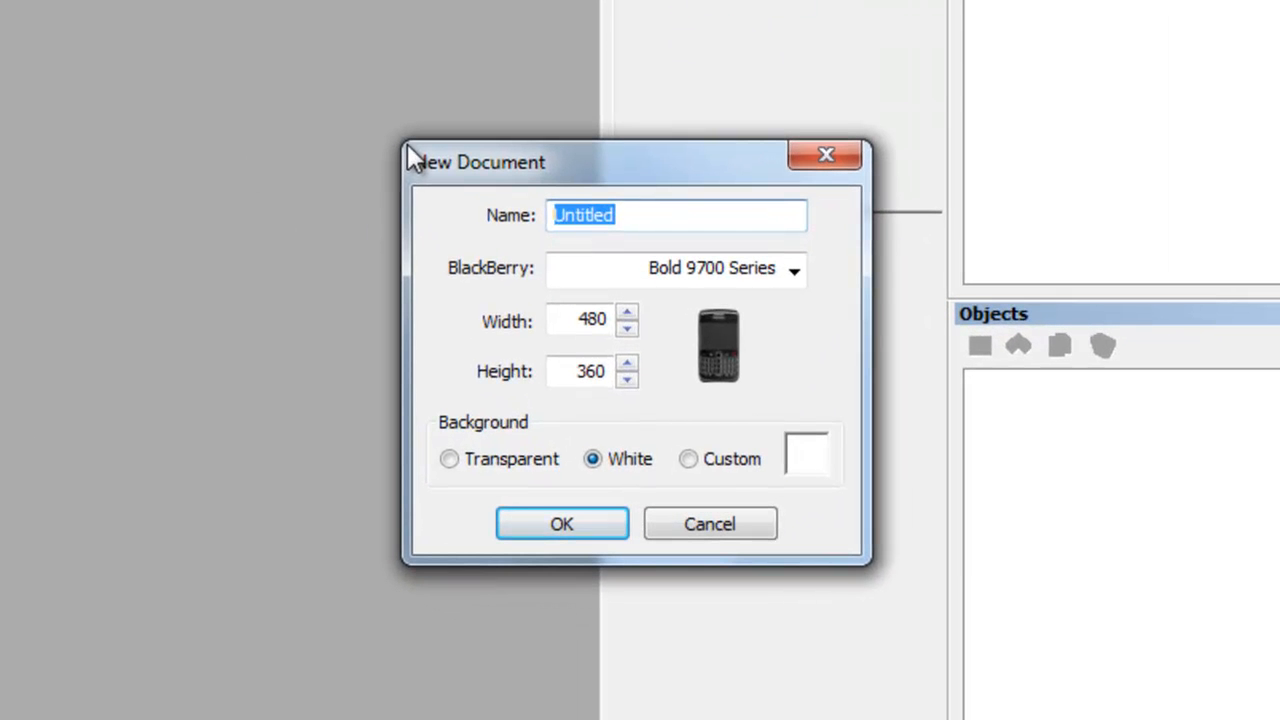
text(Singl)
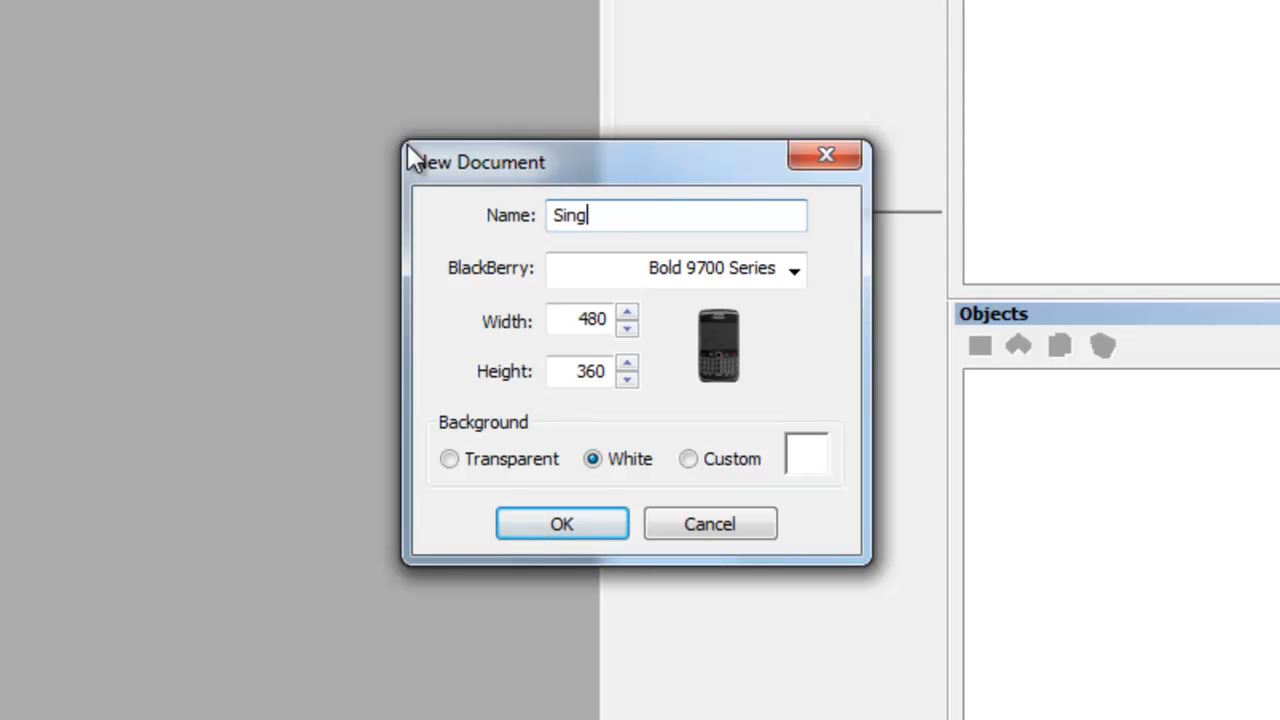
text(e Icon JScroll Tutorial)
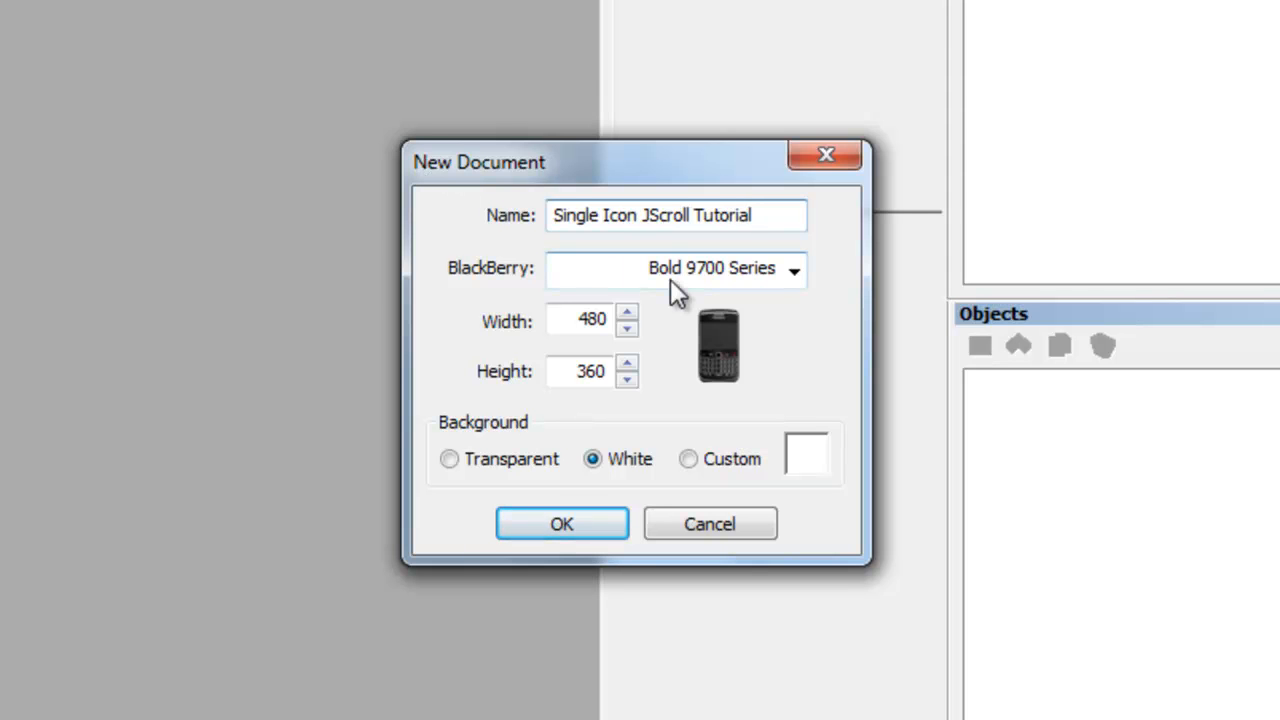
click(452, 461)
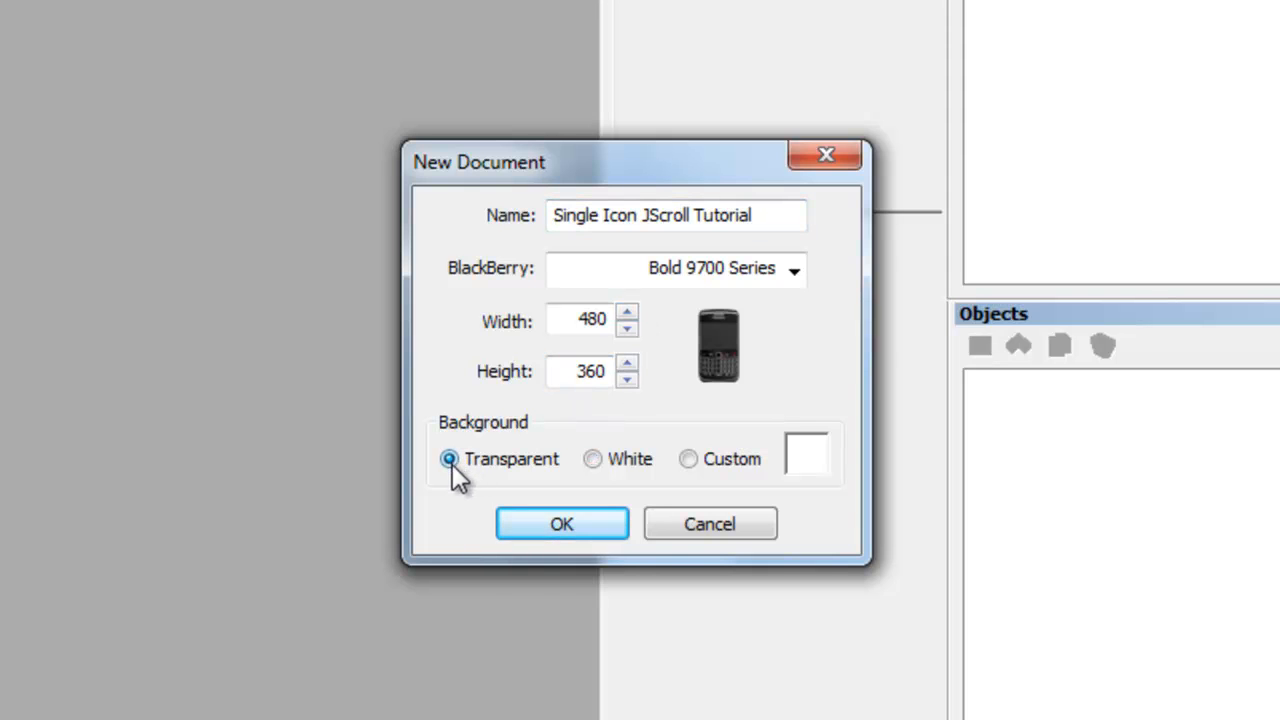
click(549, 522)
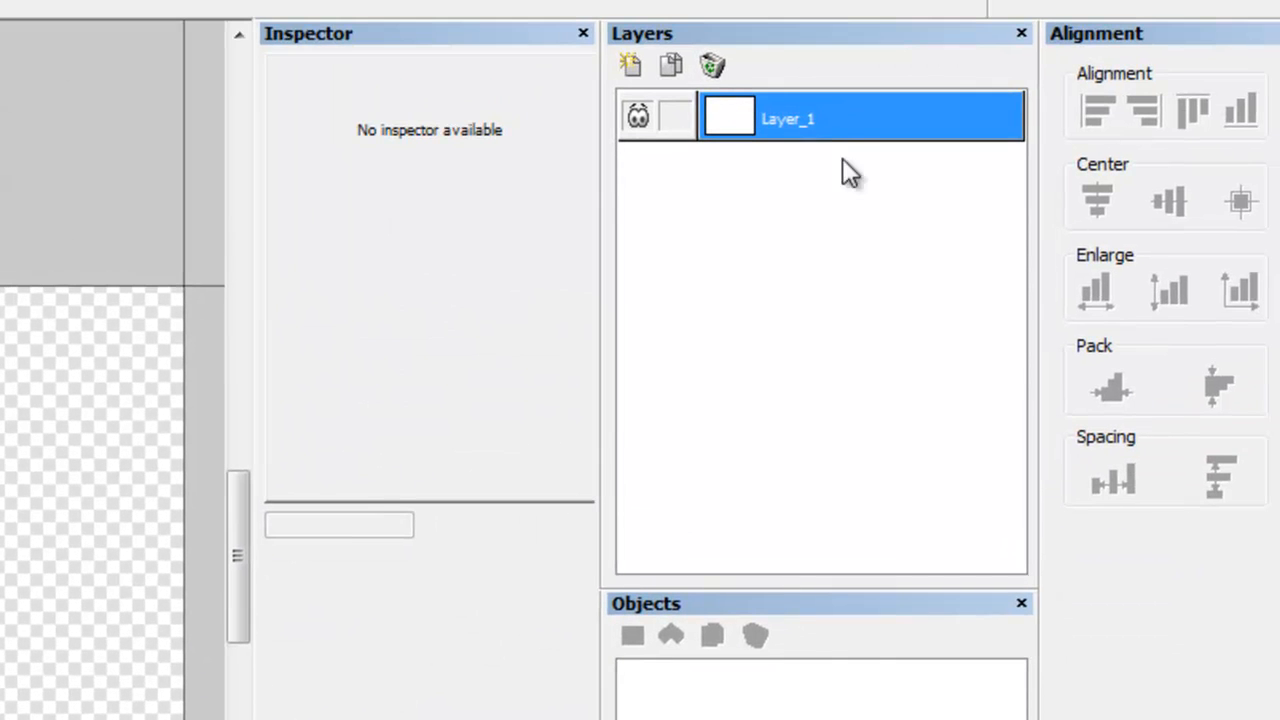
Rename the document's only layer as Buttons.
right_click(818, 124)
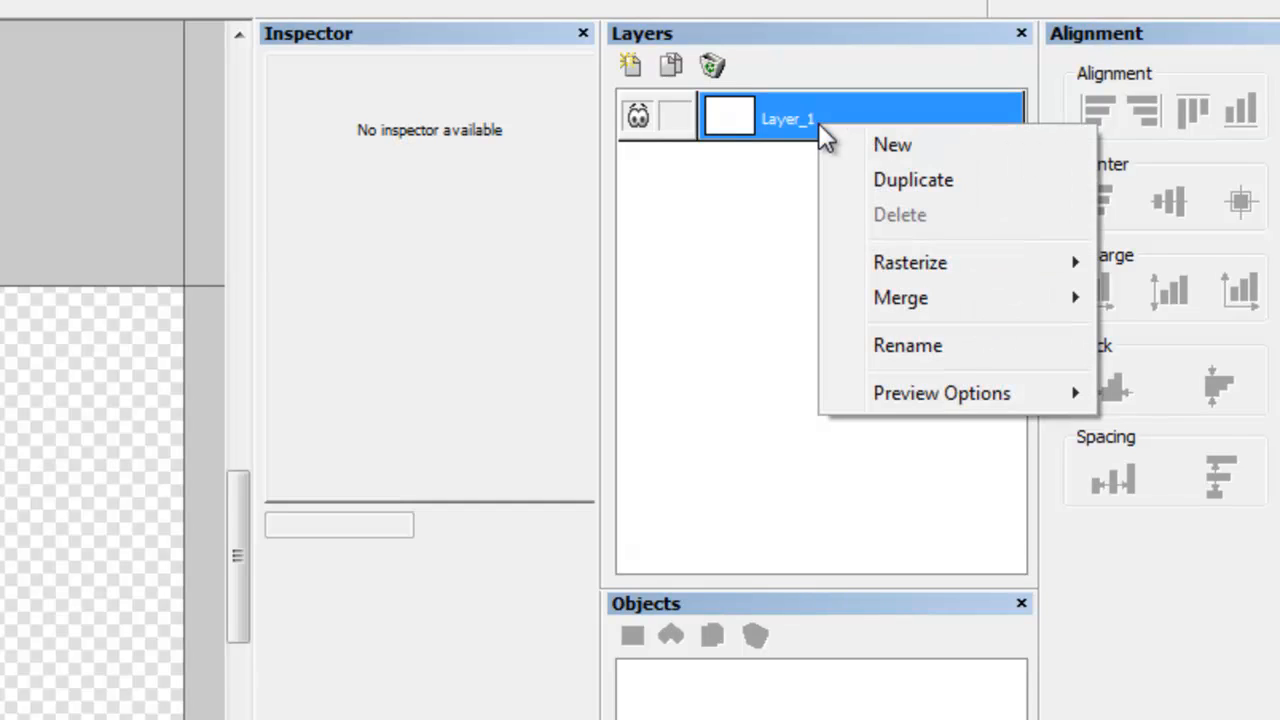
click(884, 345)
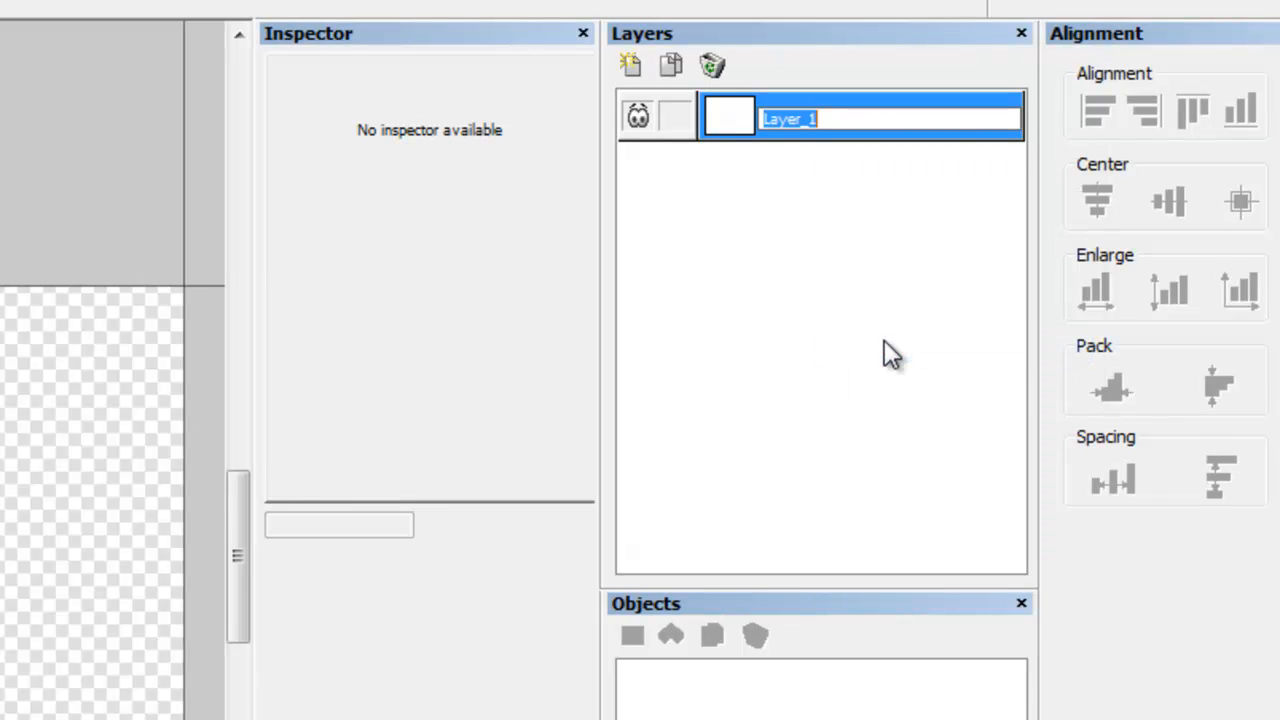
text(Buttons)
key(Return)
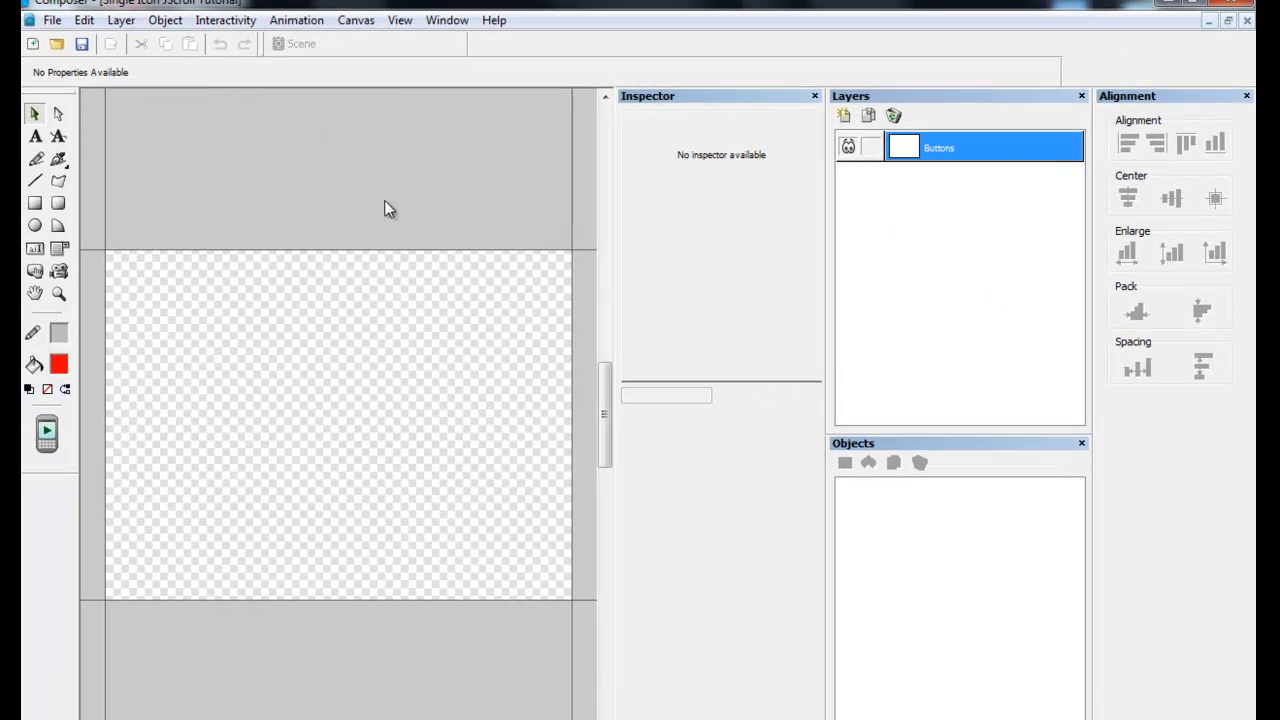
Place two theme buttons at about X 3, Y 89 and X 82, Y 94, both set to Use Device Application Order.
click(35, 272)
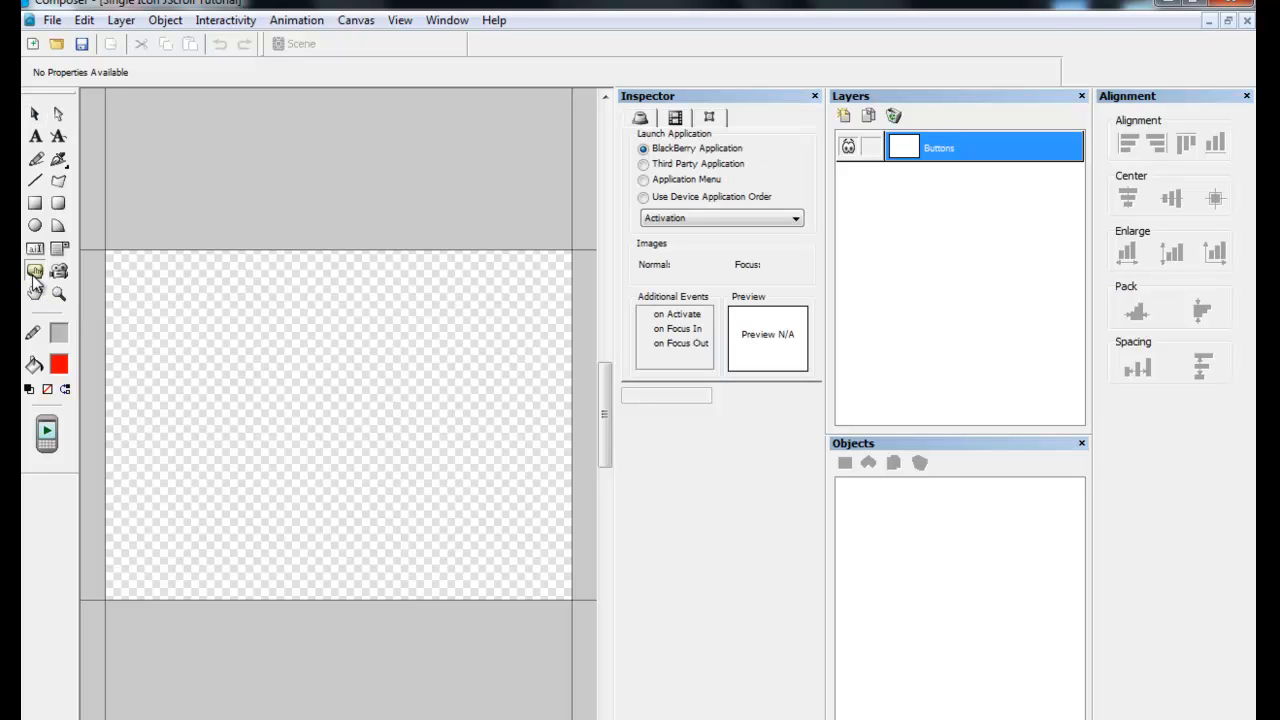
click(163, 392)
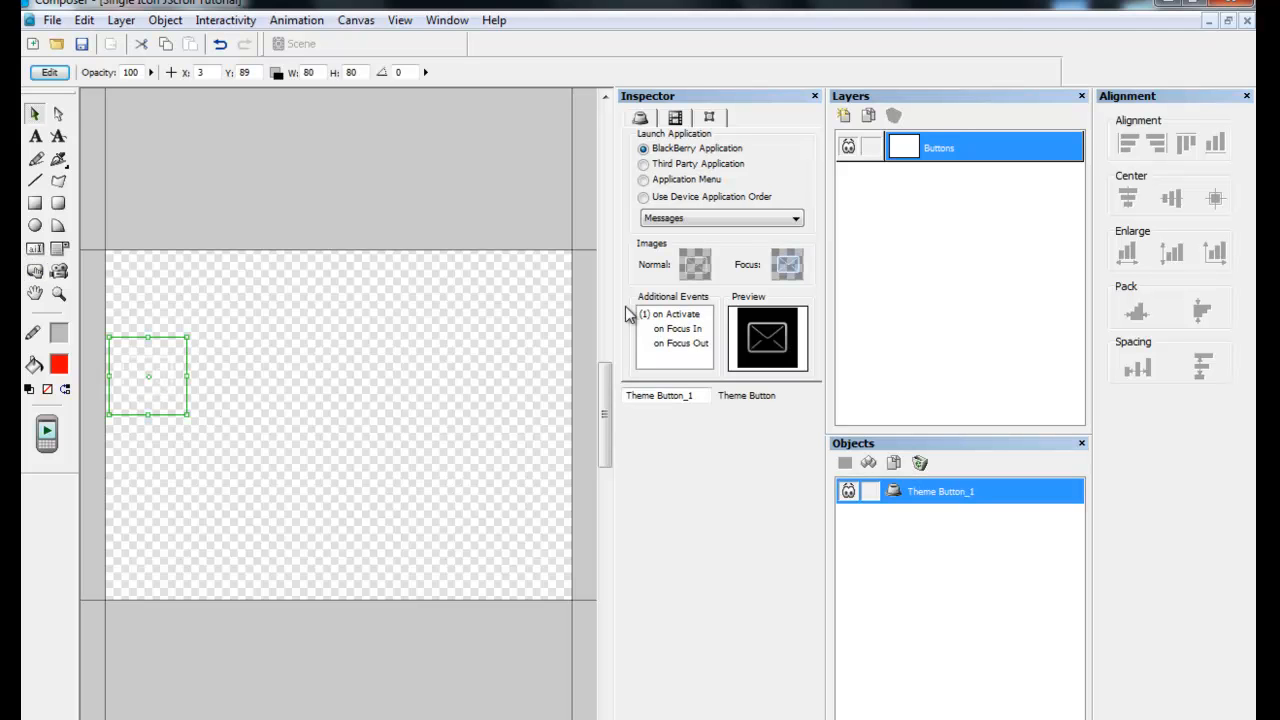
click(644, 197)
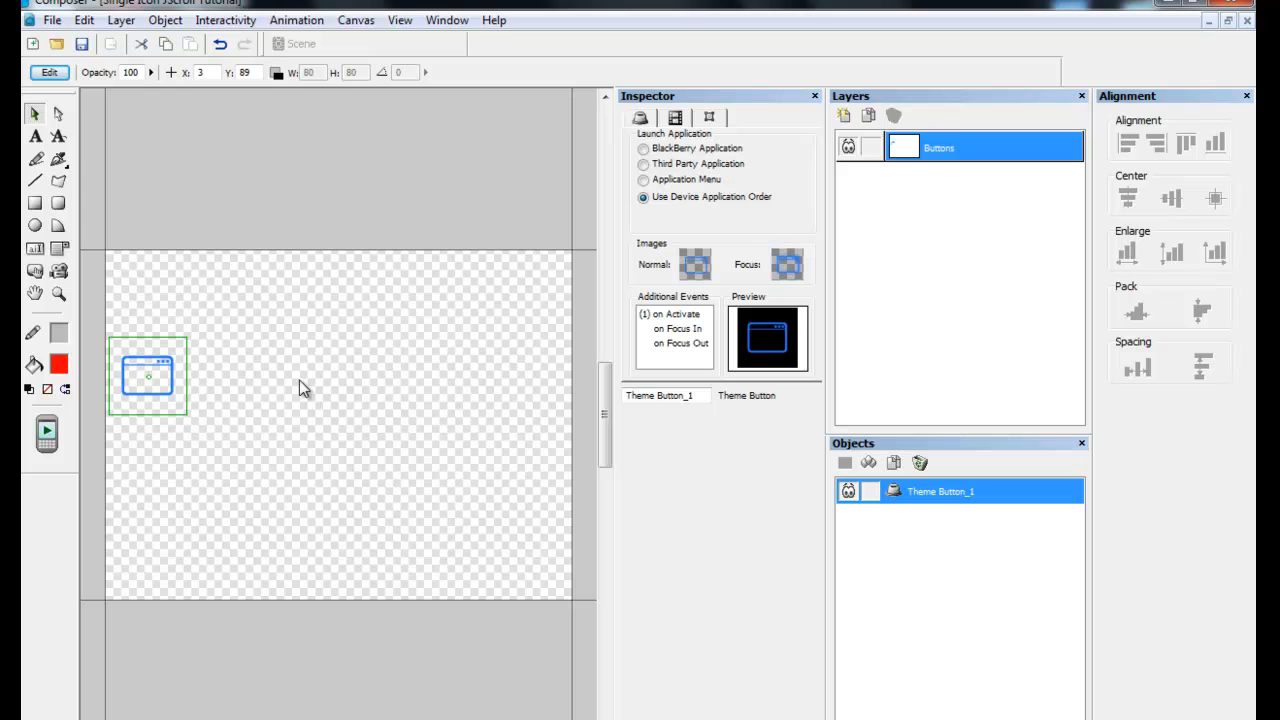
click(37, 275)
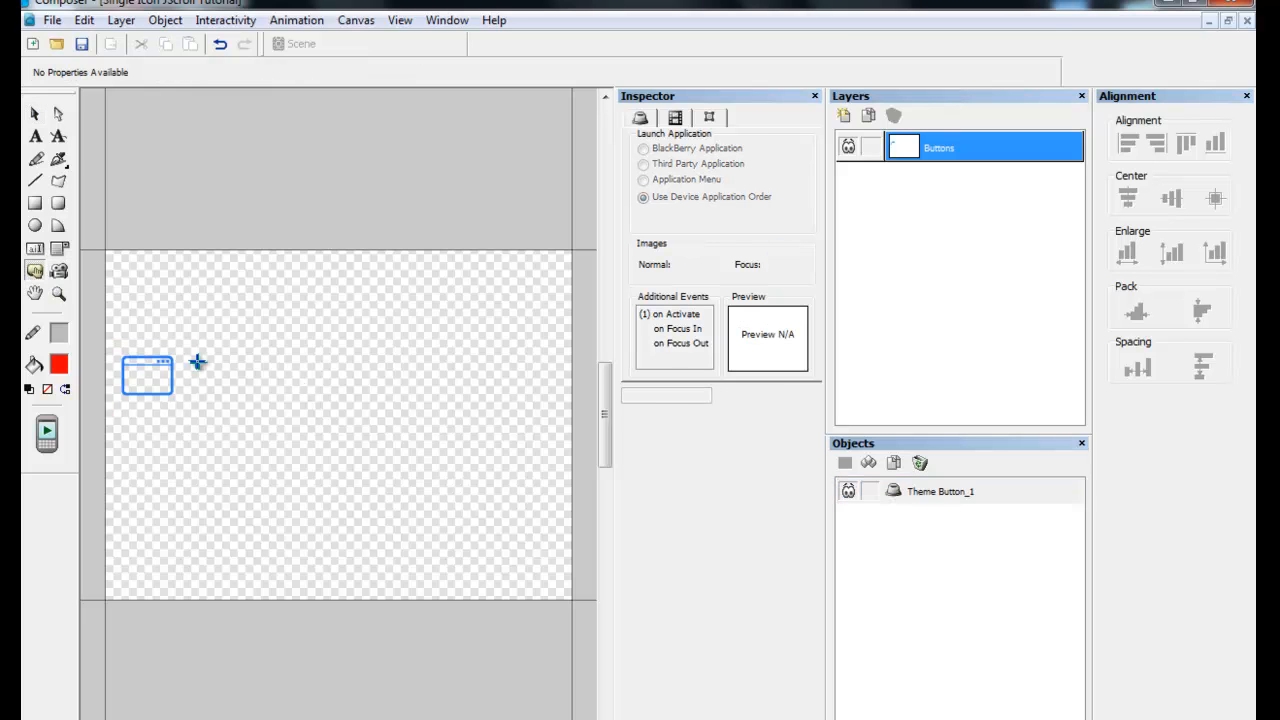
click(240, 394)
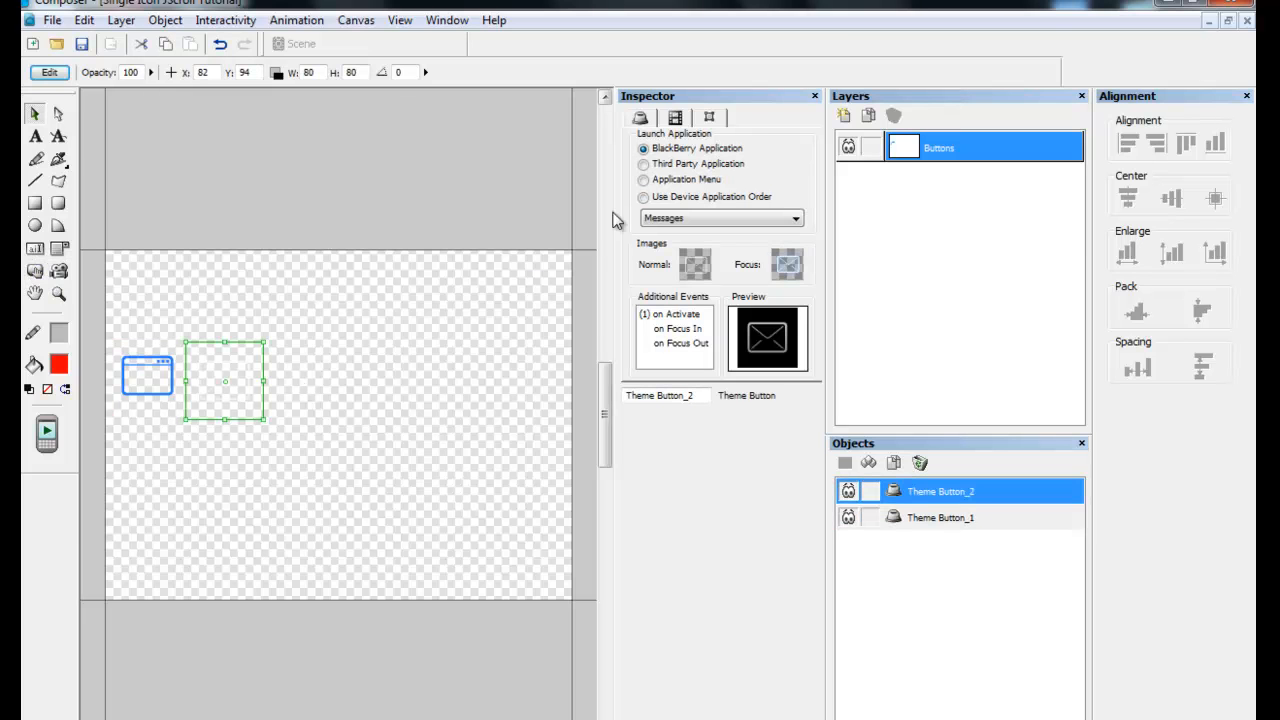
click(644, 197)
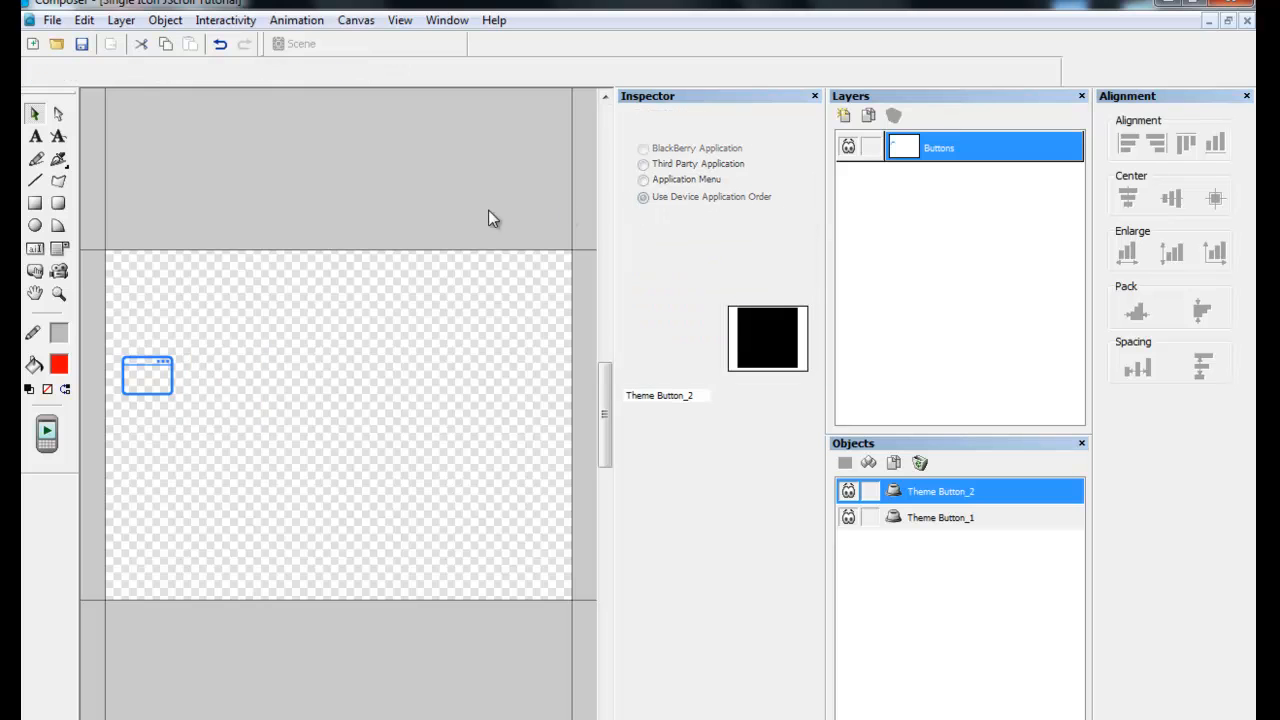
Add a third and fourth theme button at about X 165, Y 87 and X 253, Y 91, each using the device application order.
click(35, 271)
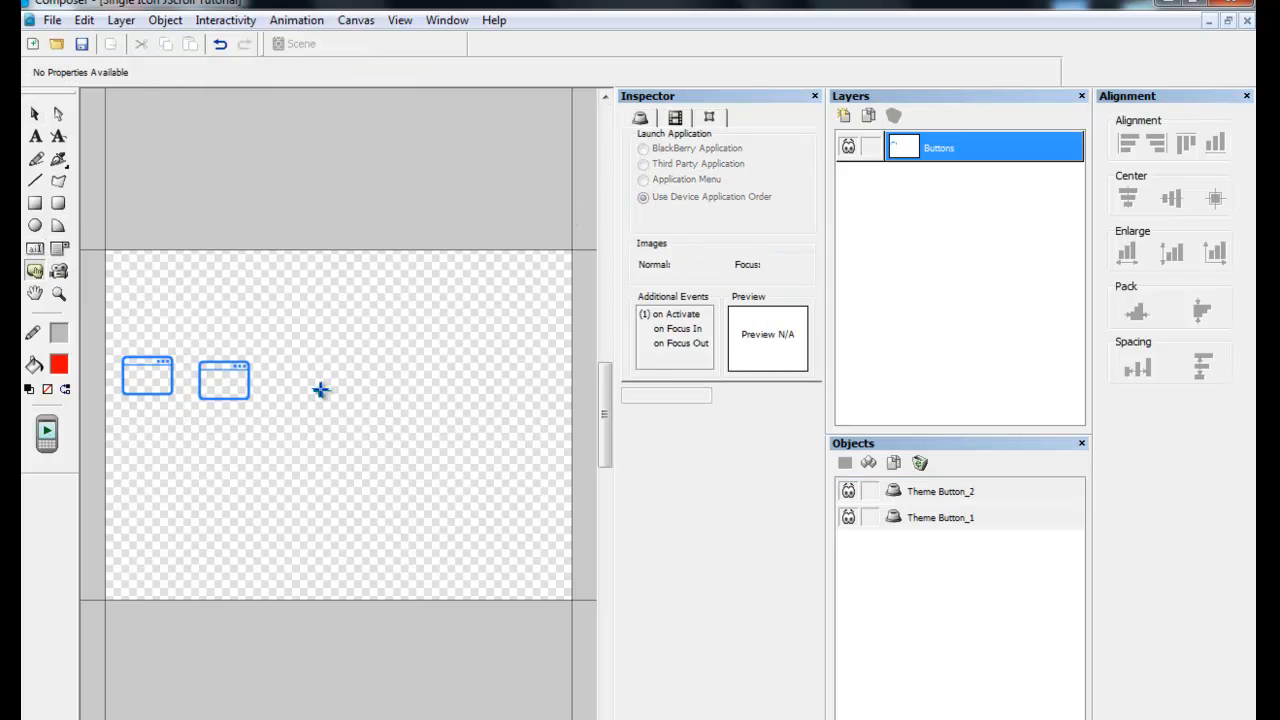
click(320, 390)
click(641, 198)
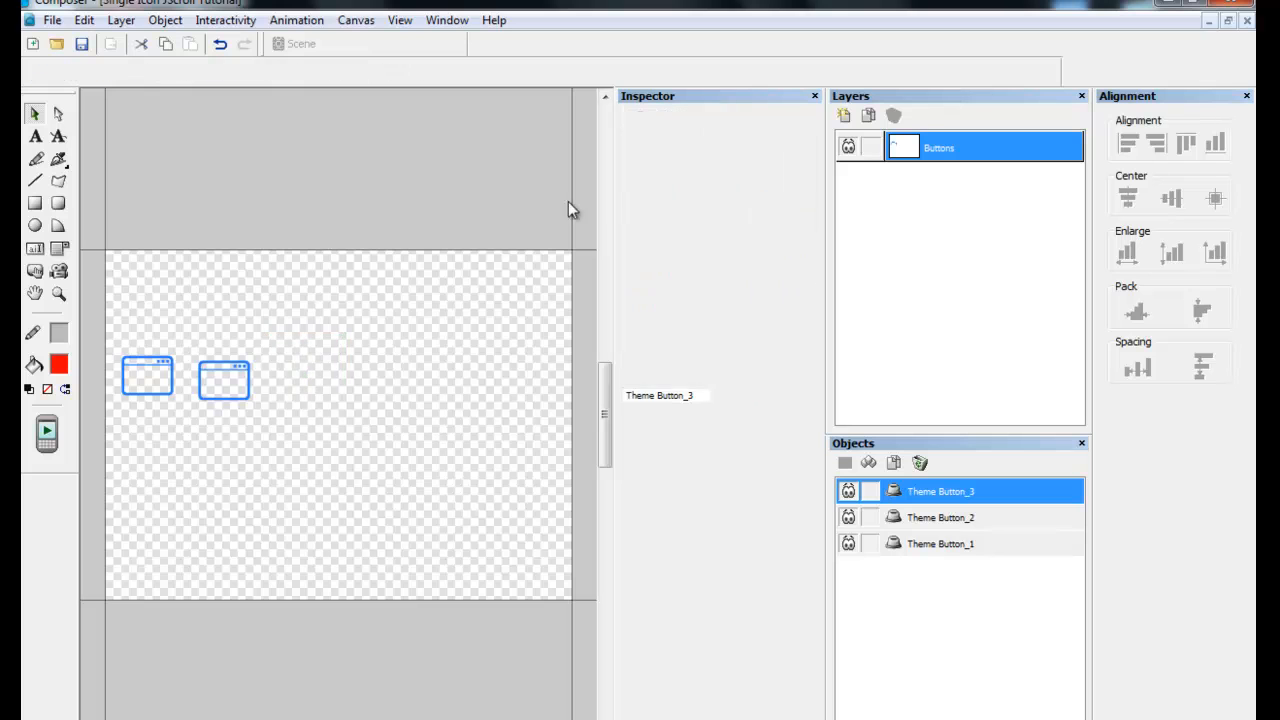
click(35, 271)
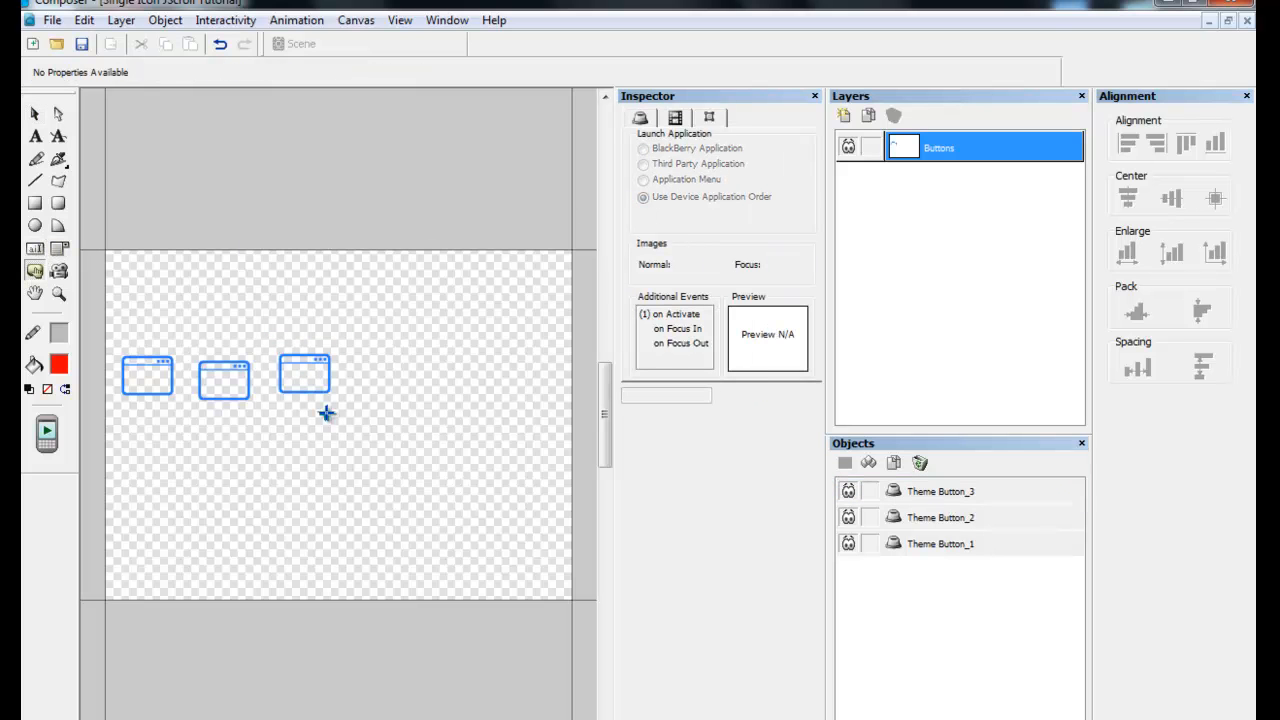
click(403, 392)
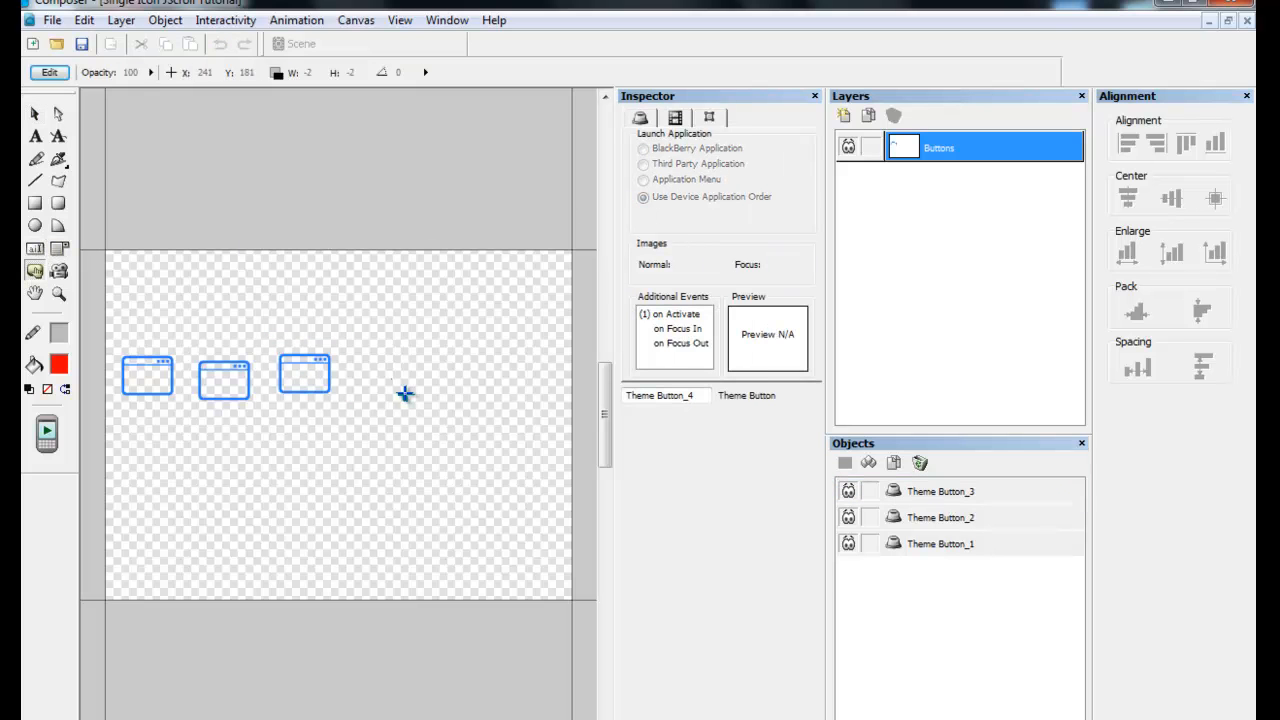
click(643, 197)
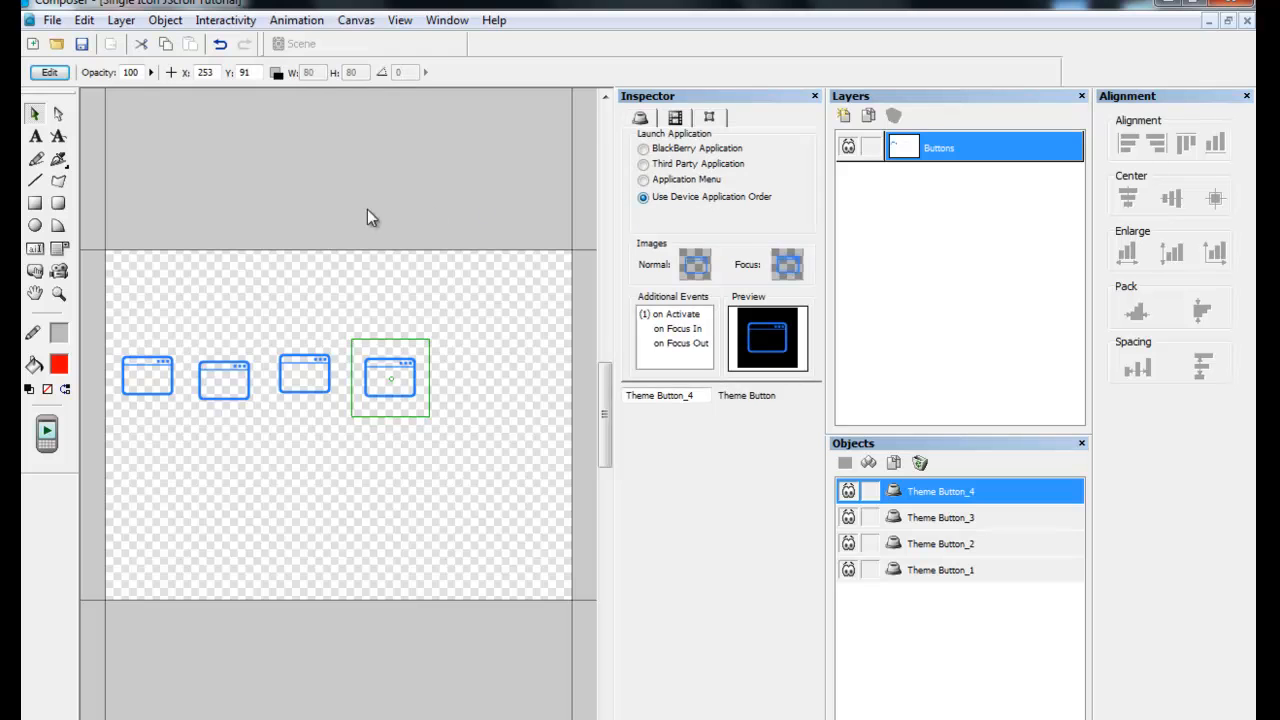
Complete the row with a fifth and sixth theme button at about X 324, Y 95 and X 402, Y 99, using device application order.
click(35, 276)
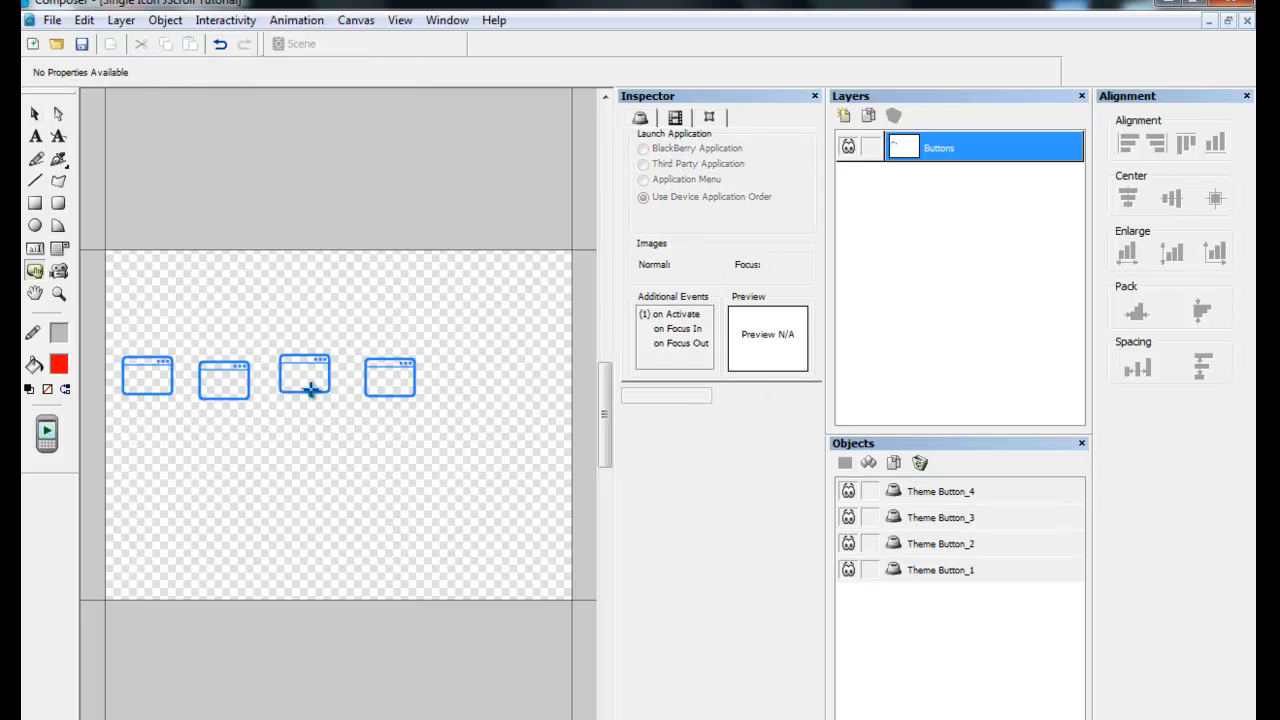
click(475, 397)
click(643, 197)
click(35, 271)
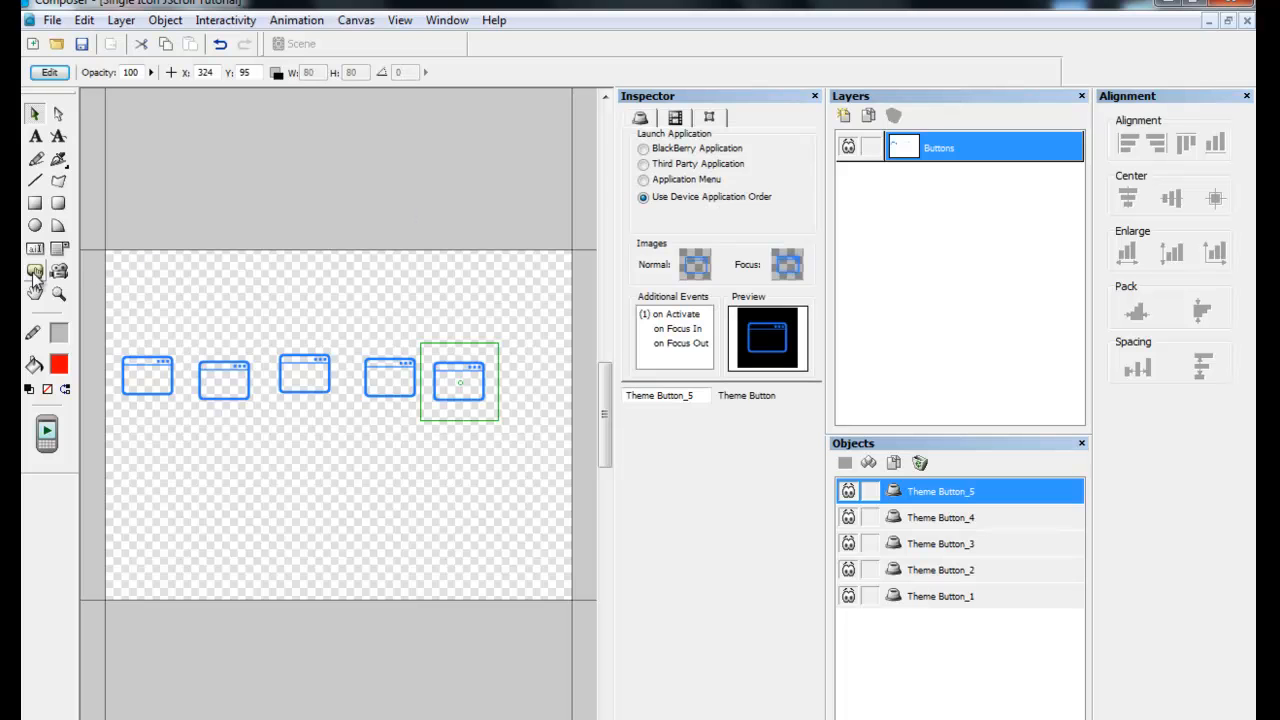
click(544, 402)
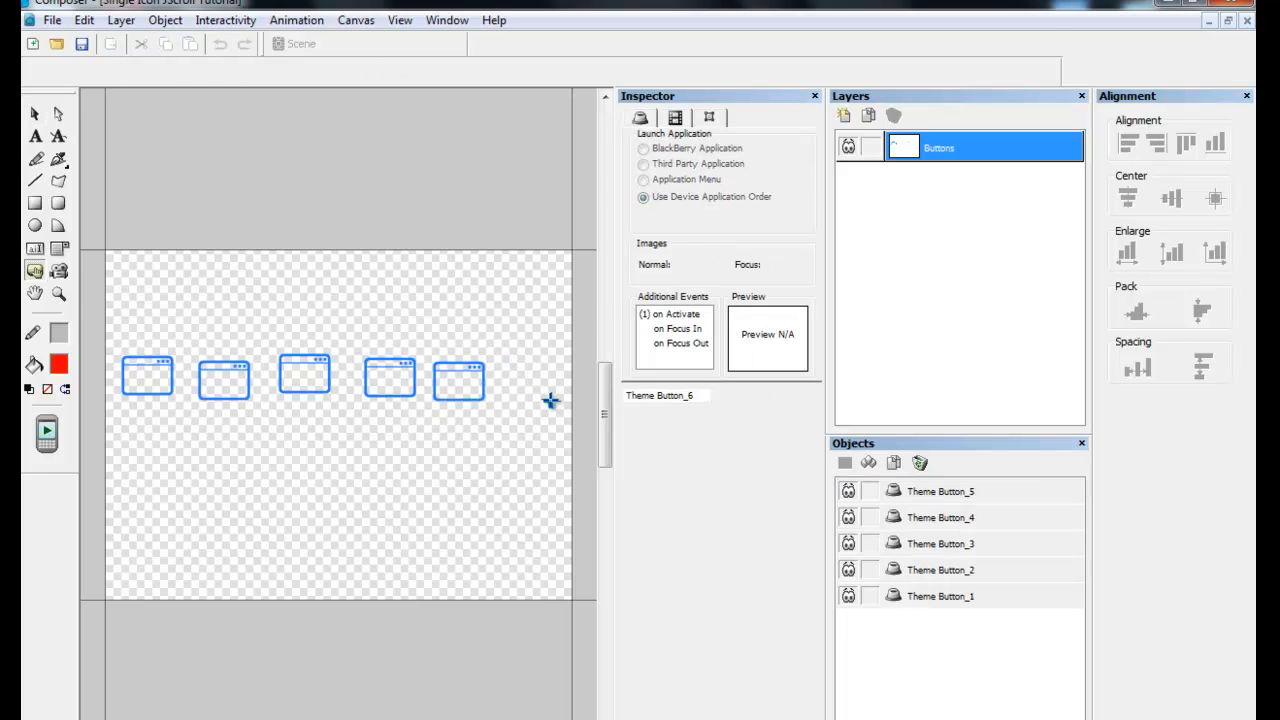
click(643, 198)
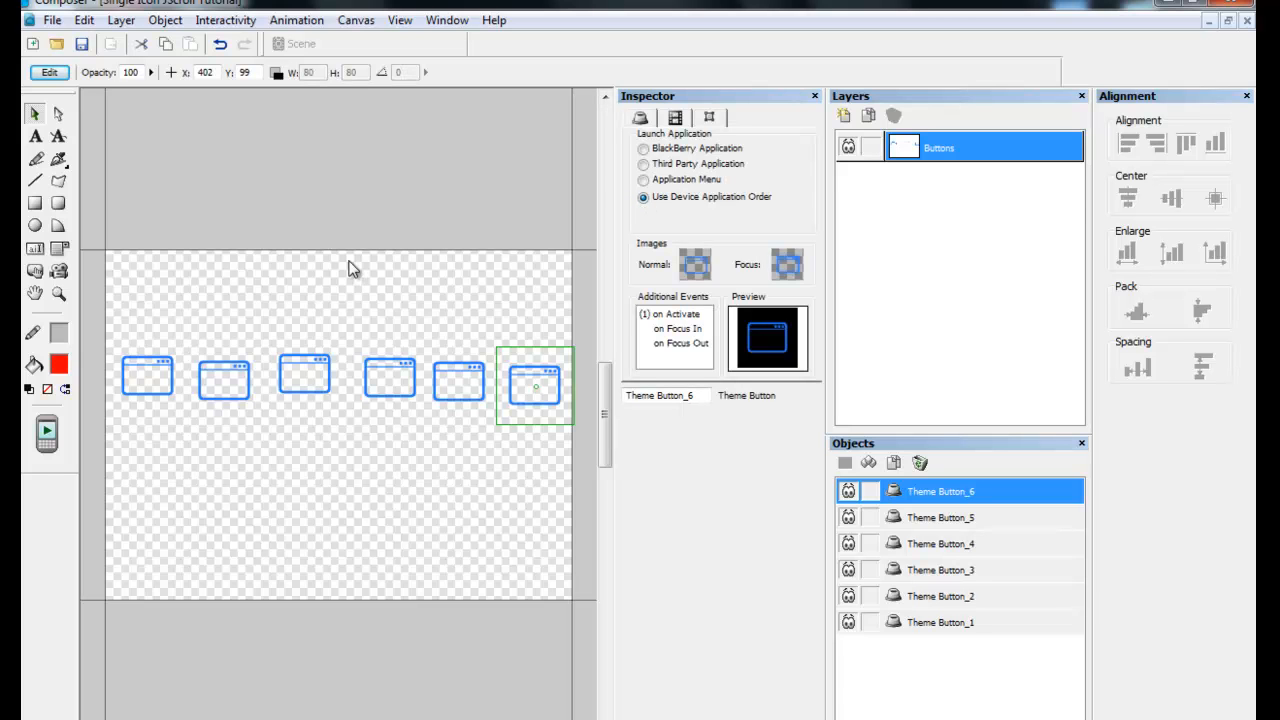
Set the position of Theme Button_1 to X 200, Y 280.
click(1030, 623)
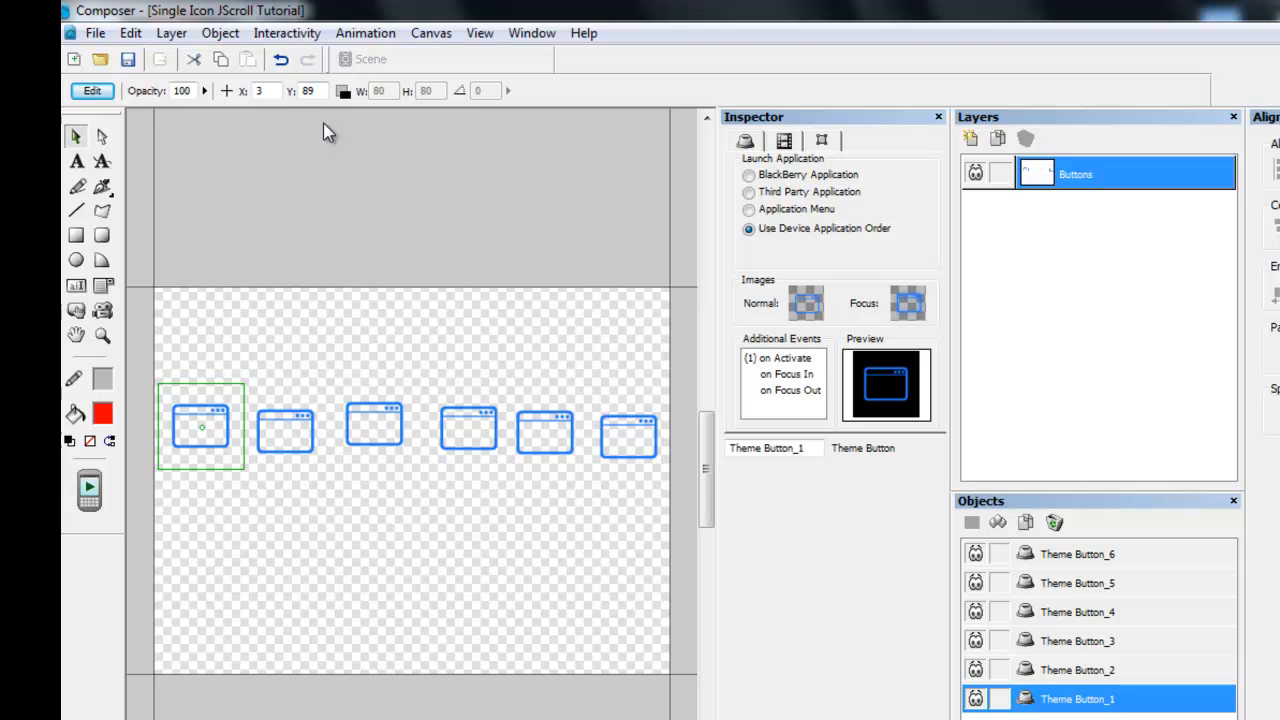
click(264, 91)
text(200)
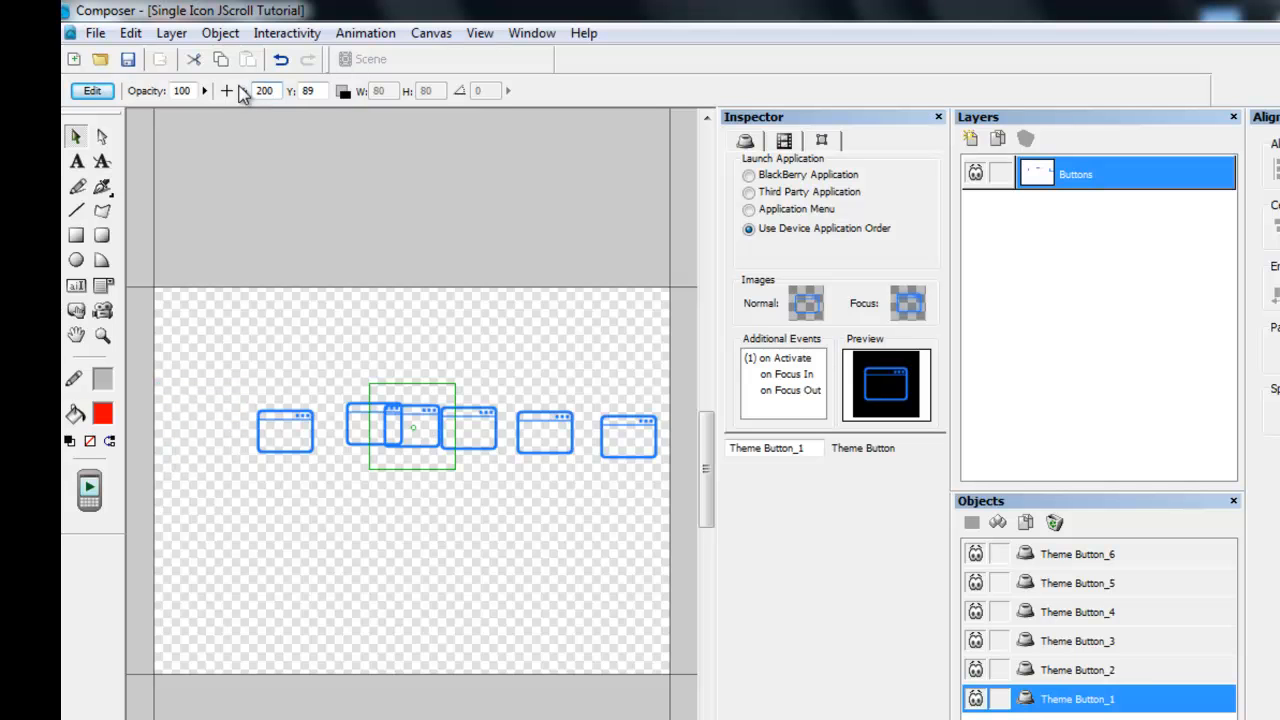
click(310, 91)
text(280)
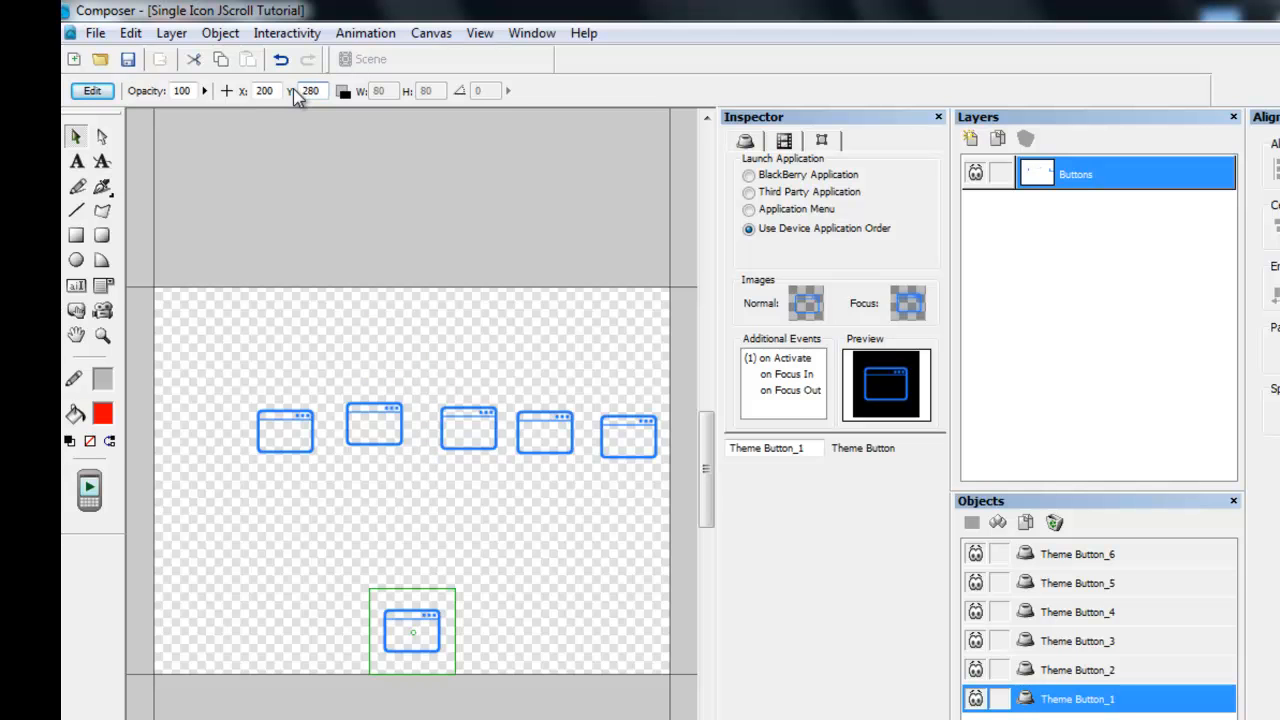
key(Return)
Move Theme Button_2 off the canvas to X 480, Y 280.
click(1157, 679)
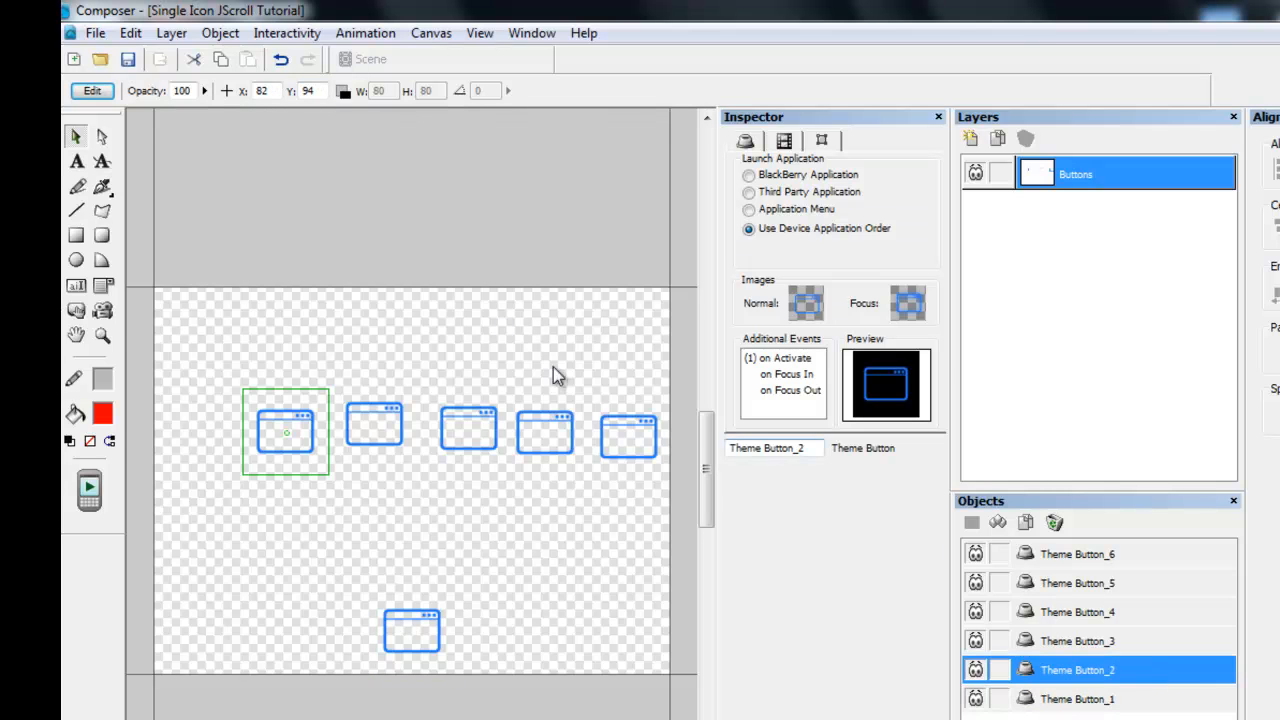
double_click(262, 91)
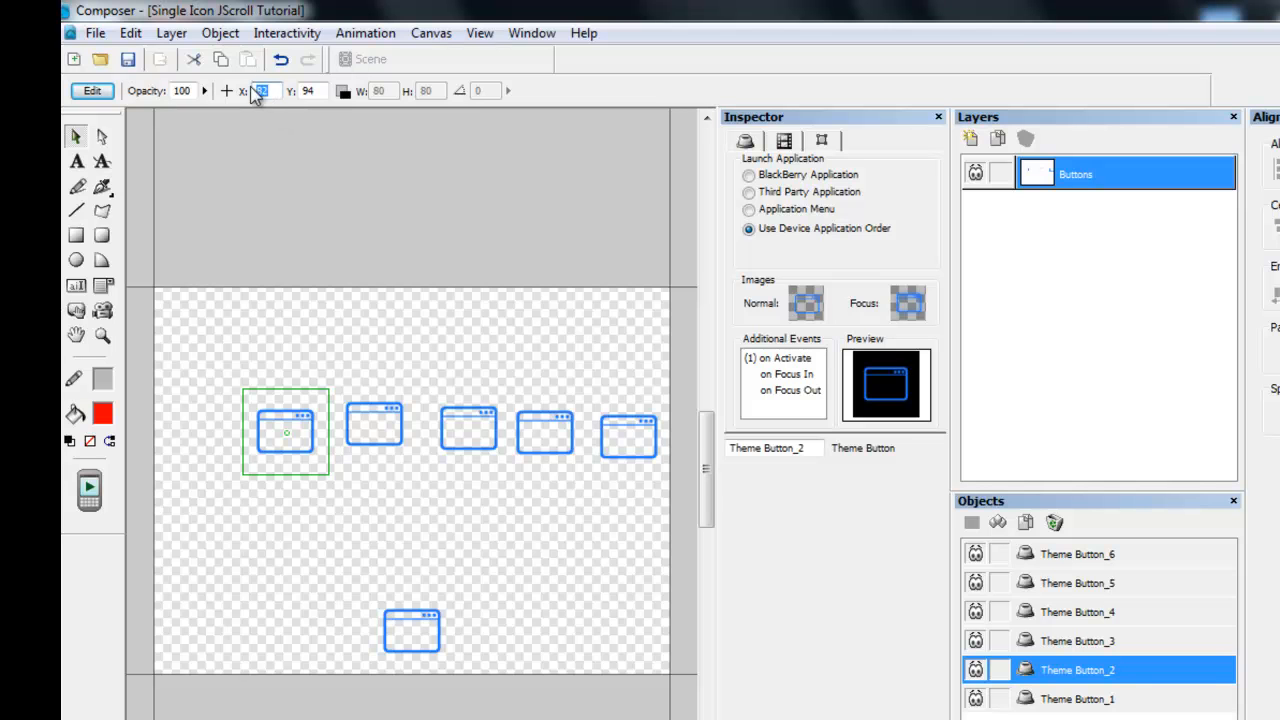
text(480)
key(Return)
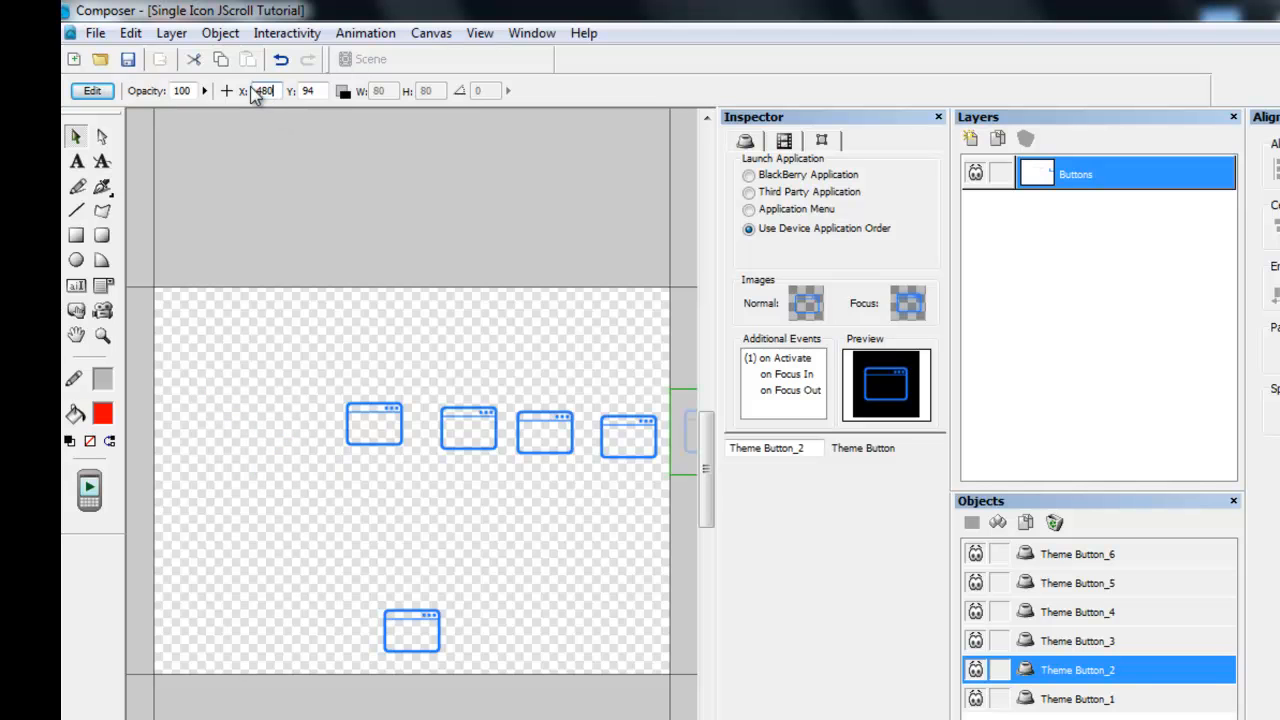
key(Tab)
text(280)
key(Return)
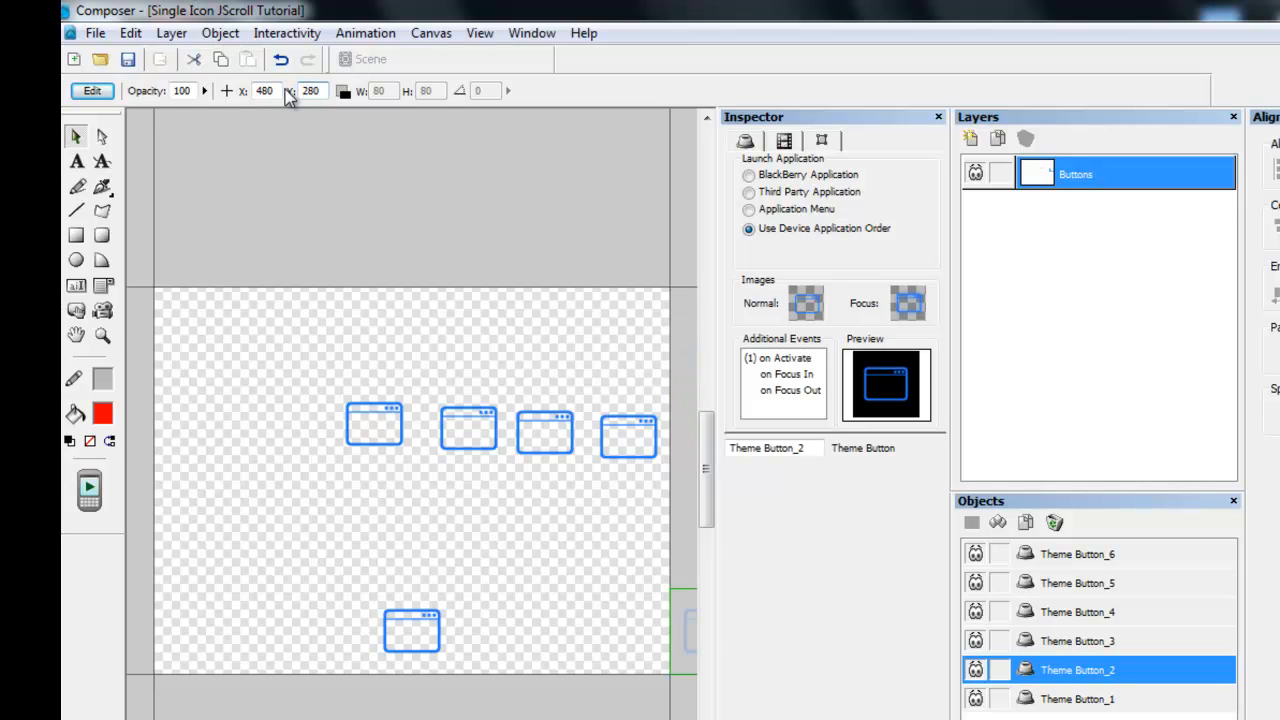
Reposition Theme Button_3 at X 760, Y 280.
click(1138, 643)
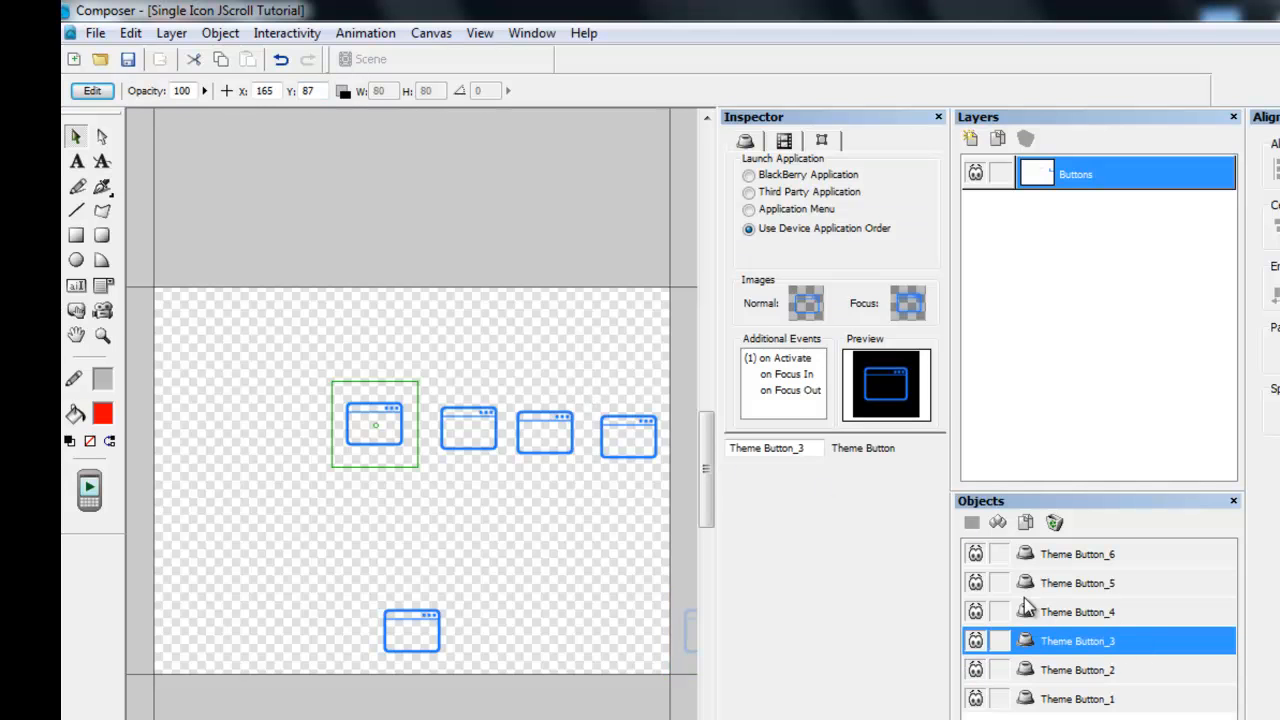
double_click(257, 91)
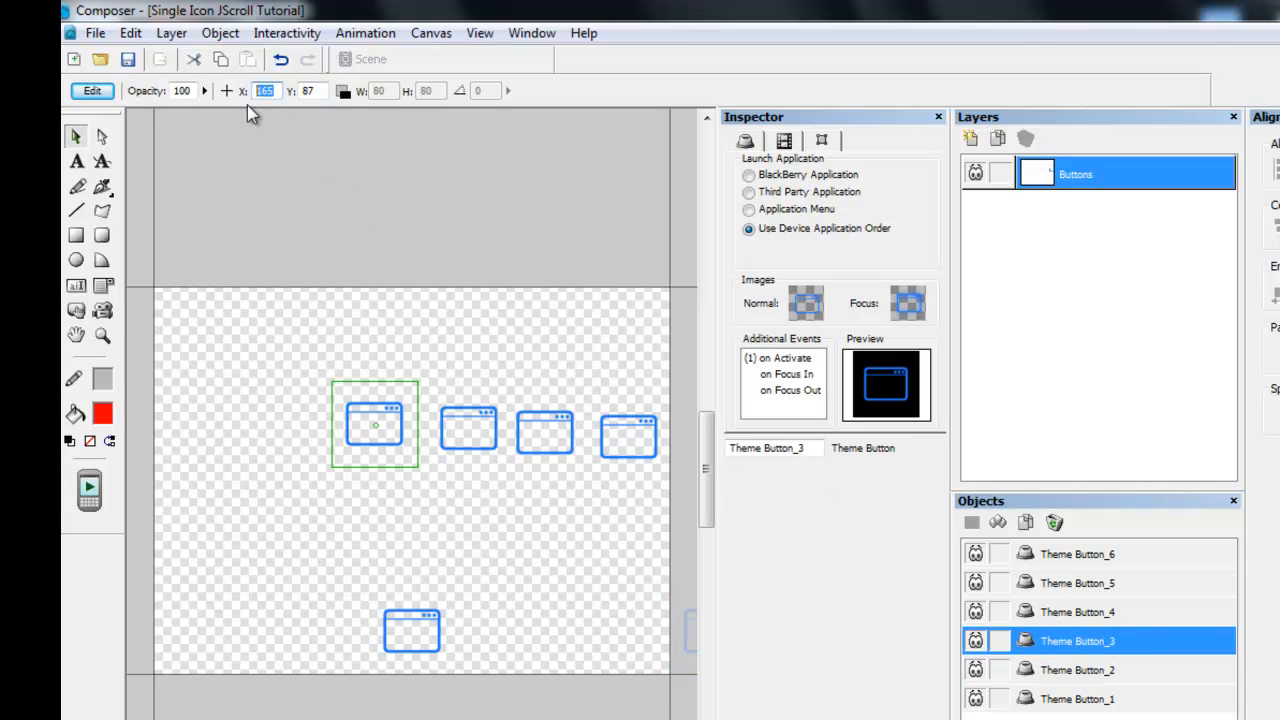
text(760)
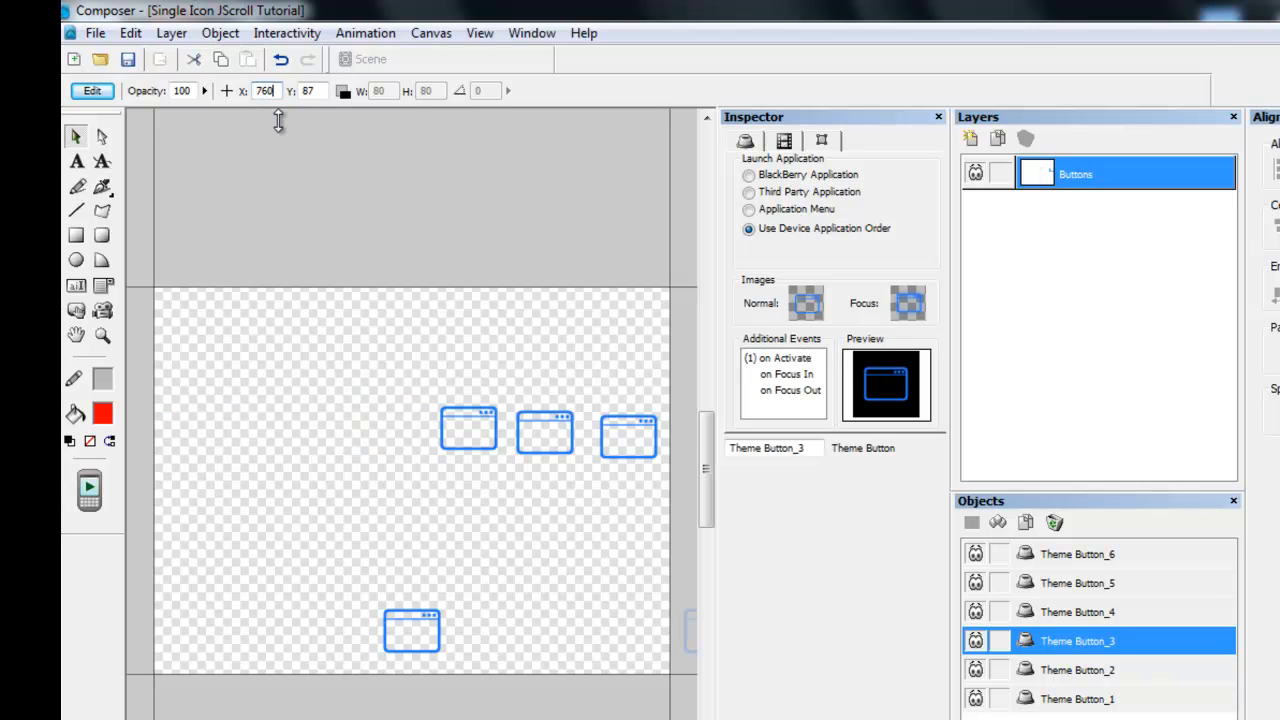
double_click(306, 91)
text(280)
Reposition Theme Button_4 off the canvas at X 1040, Y 280.
click(1077, 612)
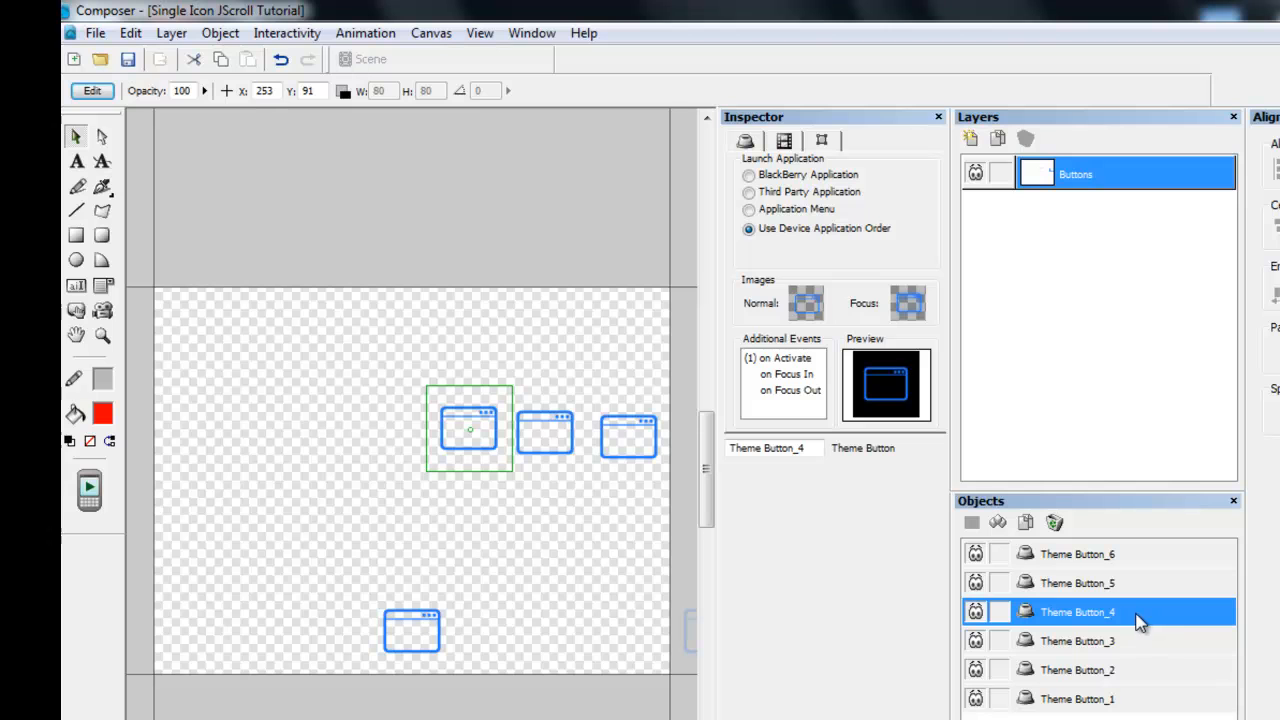
double_click(264, 91)
text(1040)
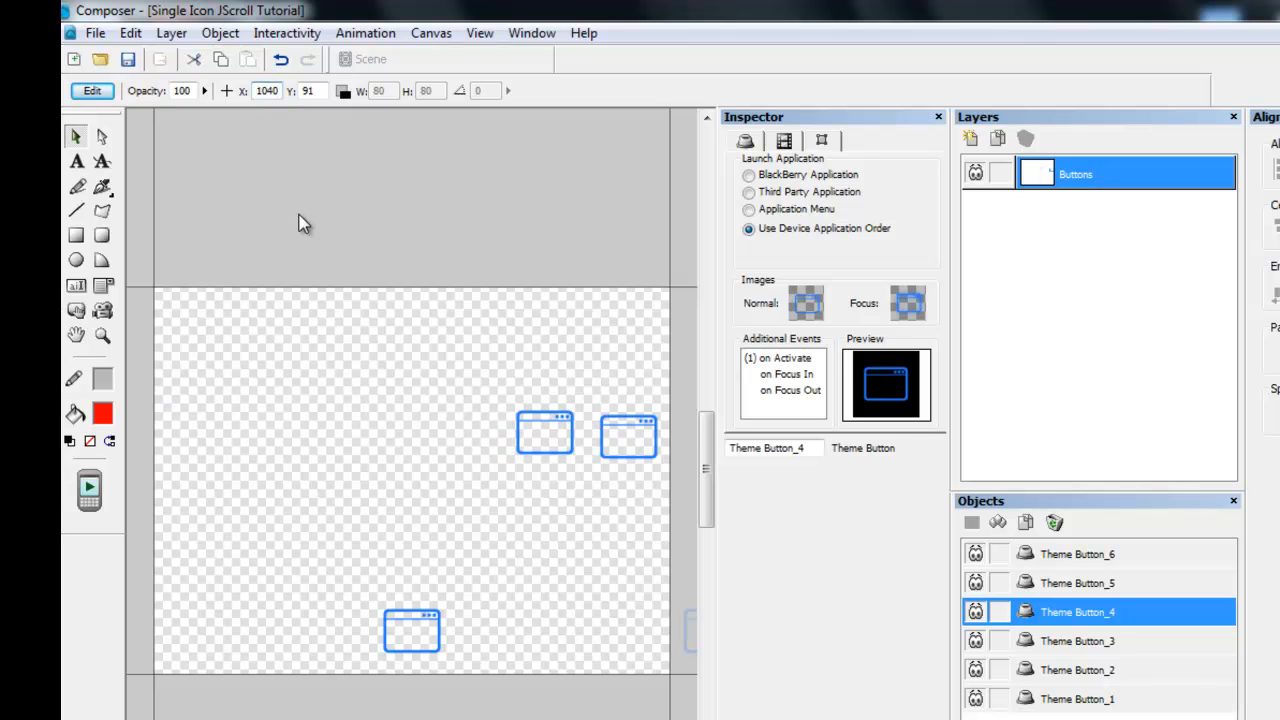
double_click(302, 91)
text(280)
Set the position of Theme Button_5 to X 1320, Y 280.
click(1180, 591)
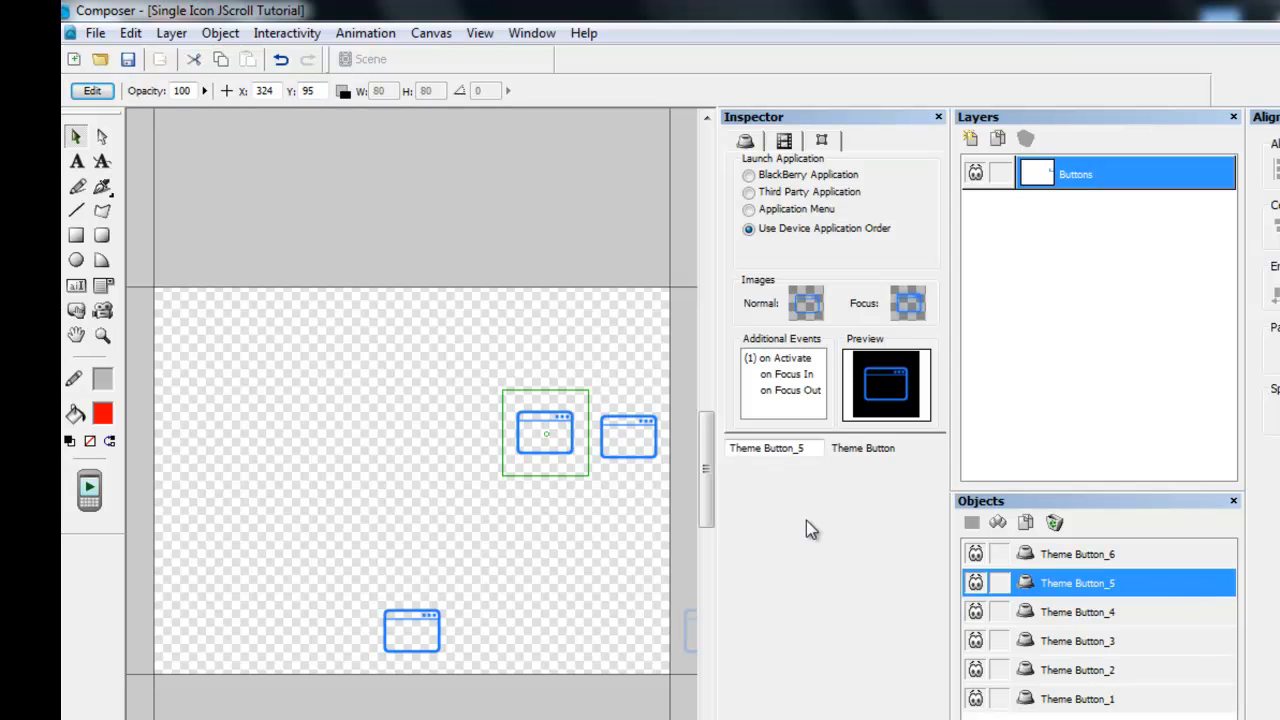
double_click(272, 90)
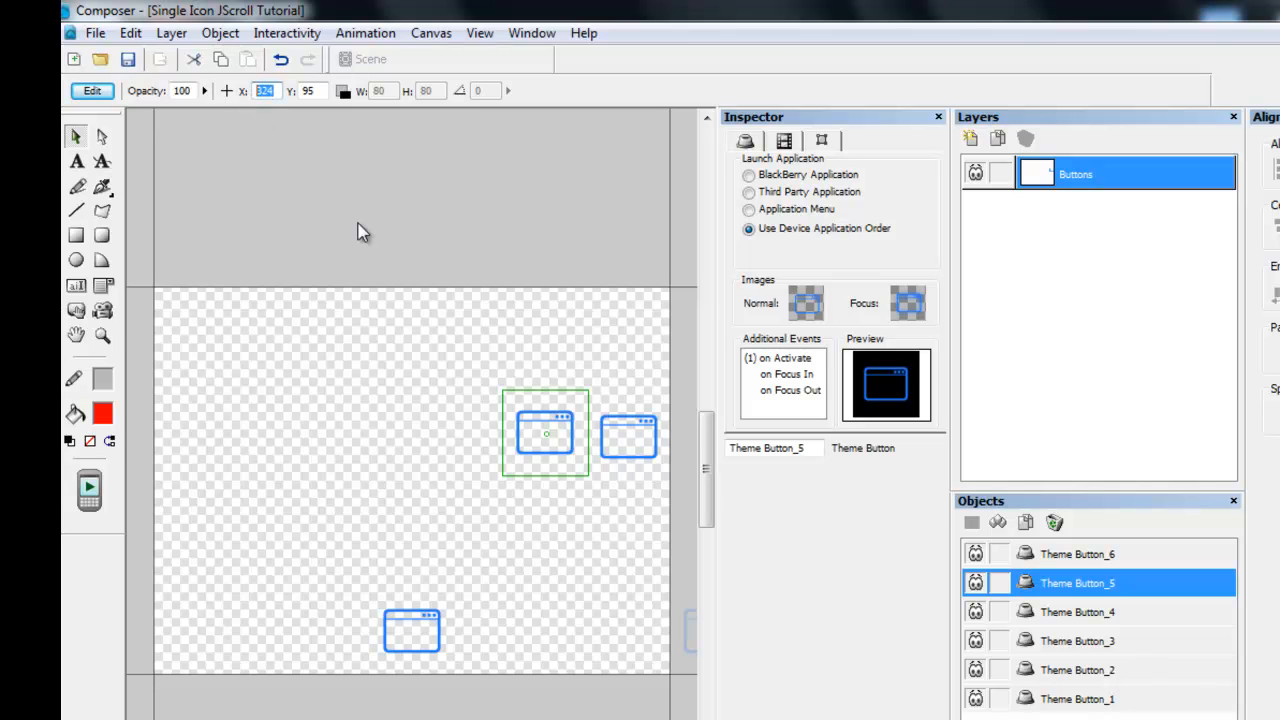
text(1320)
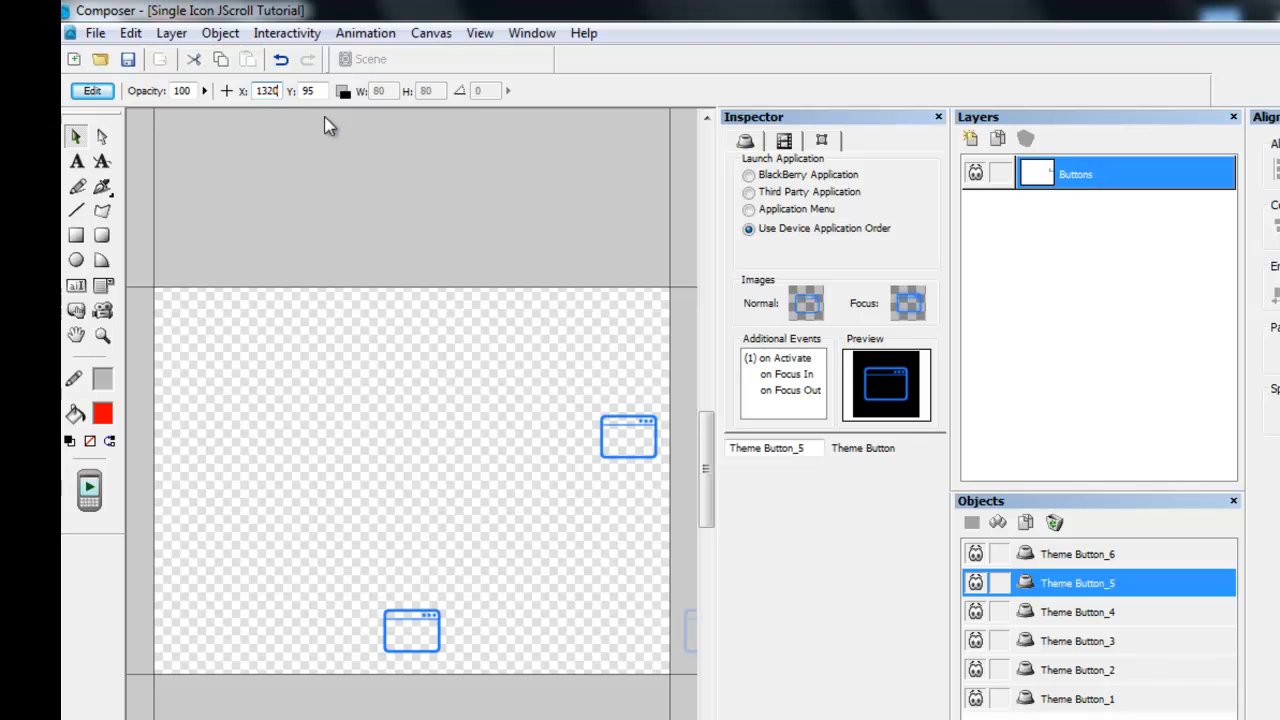
double_click(309, 91)
text(280)
Move Theme Button_6 to X 1600, Y 280.
click(1084, 555)
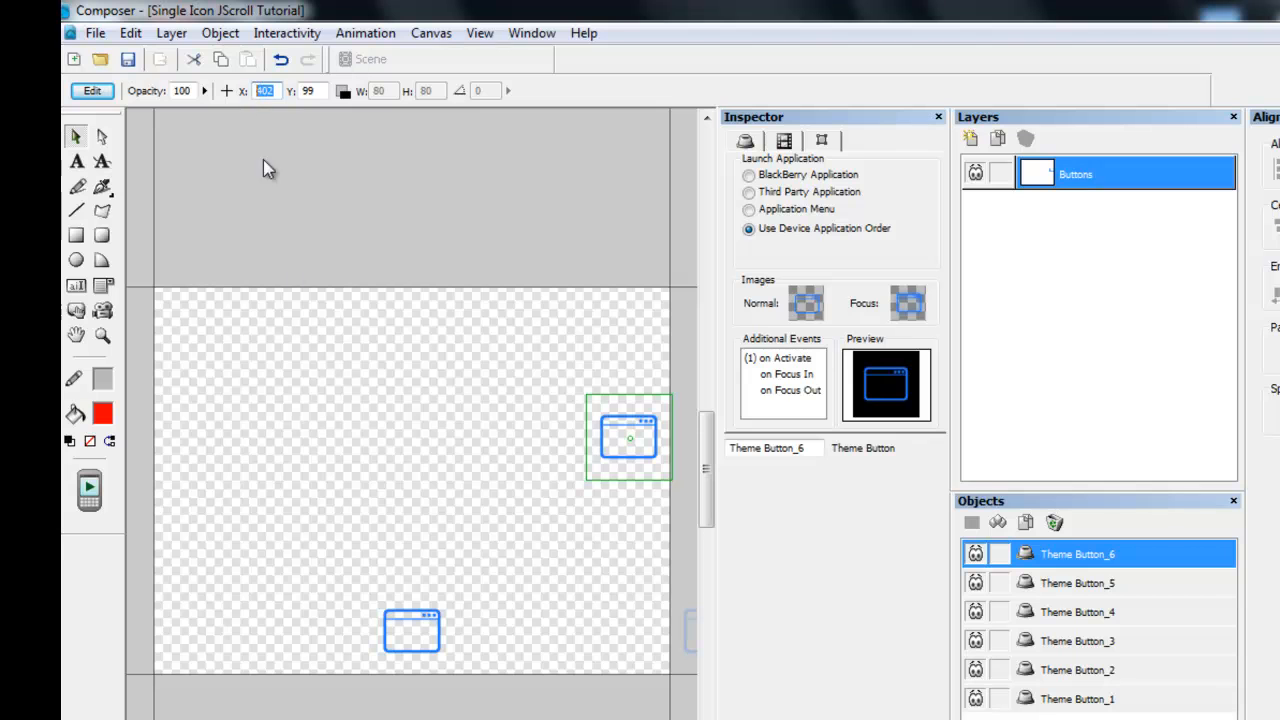
text(1600)
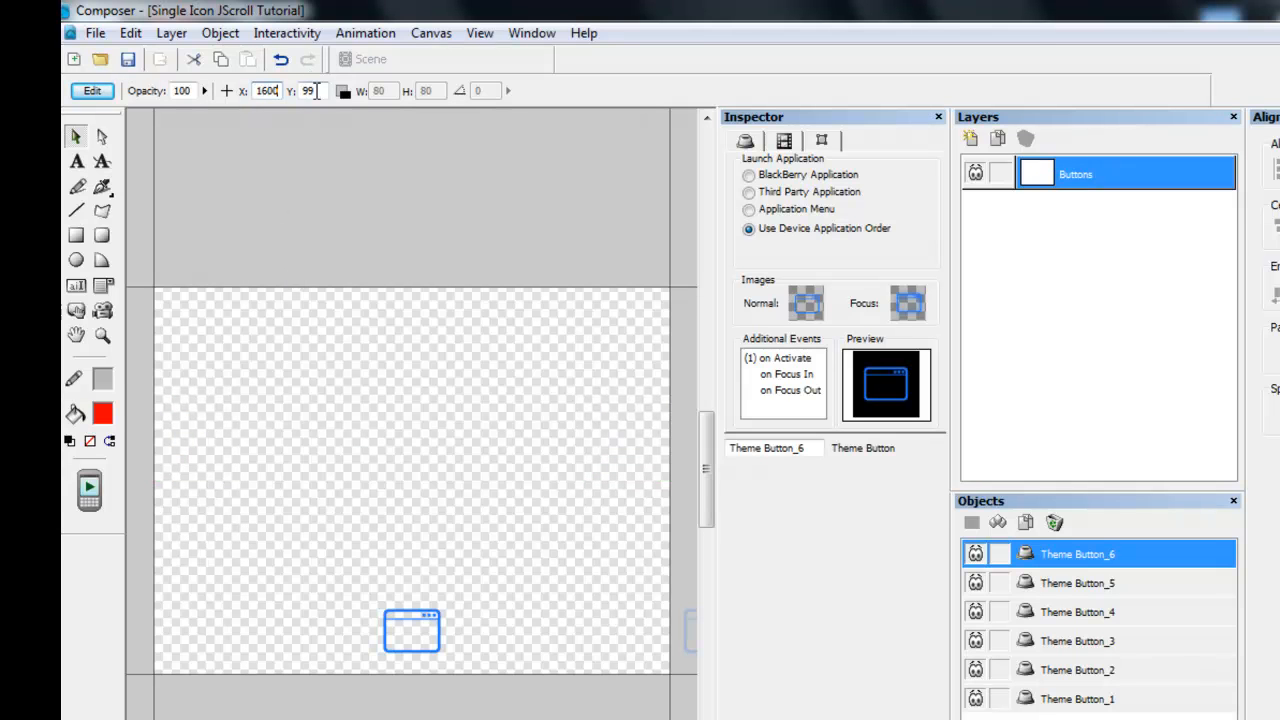
key(Tab)
text(280)
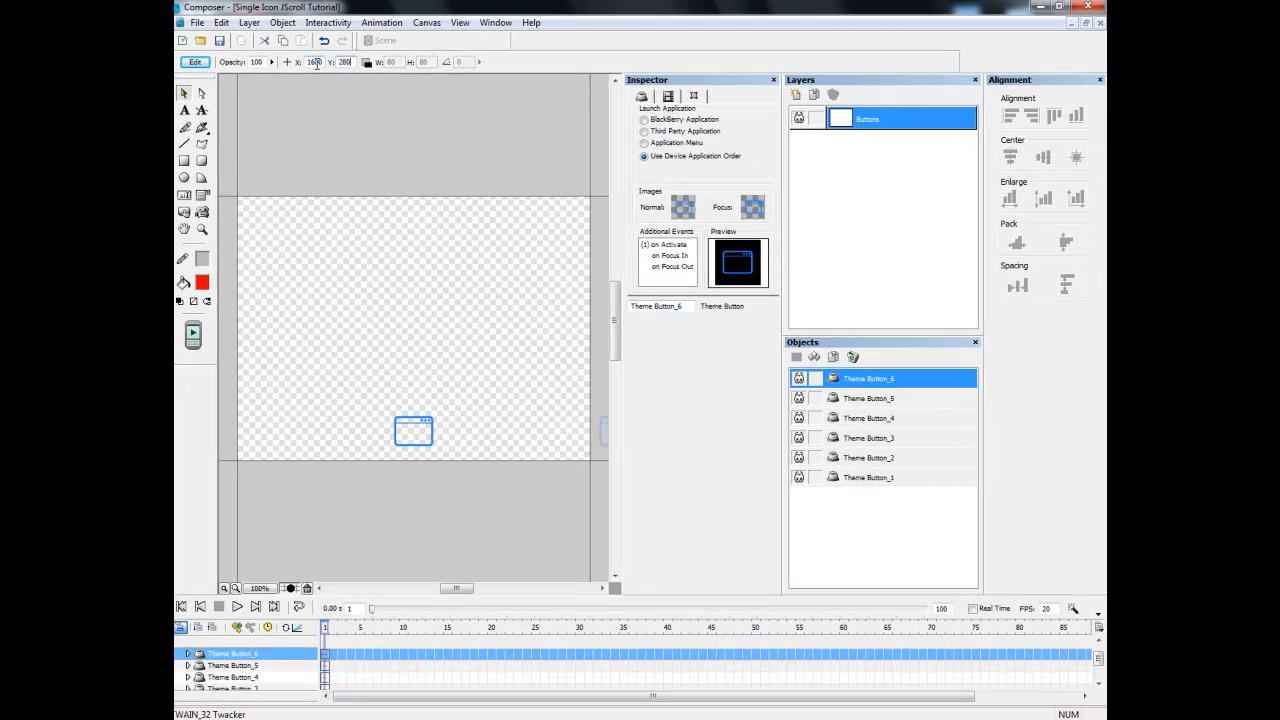
mouse_move(452, 586)
mouse_down()
mouse_move(548, 590)
mouse_move(450, 594)
mouse_up()
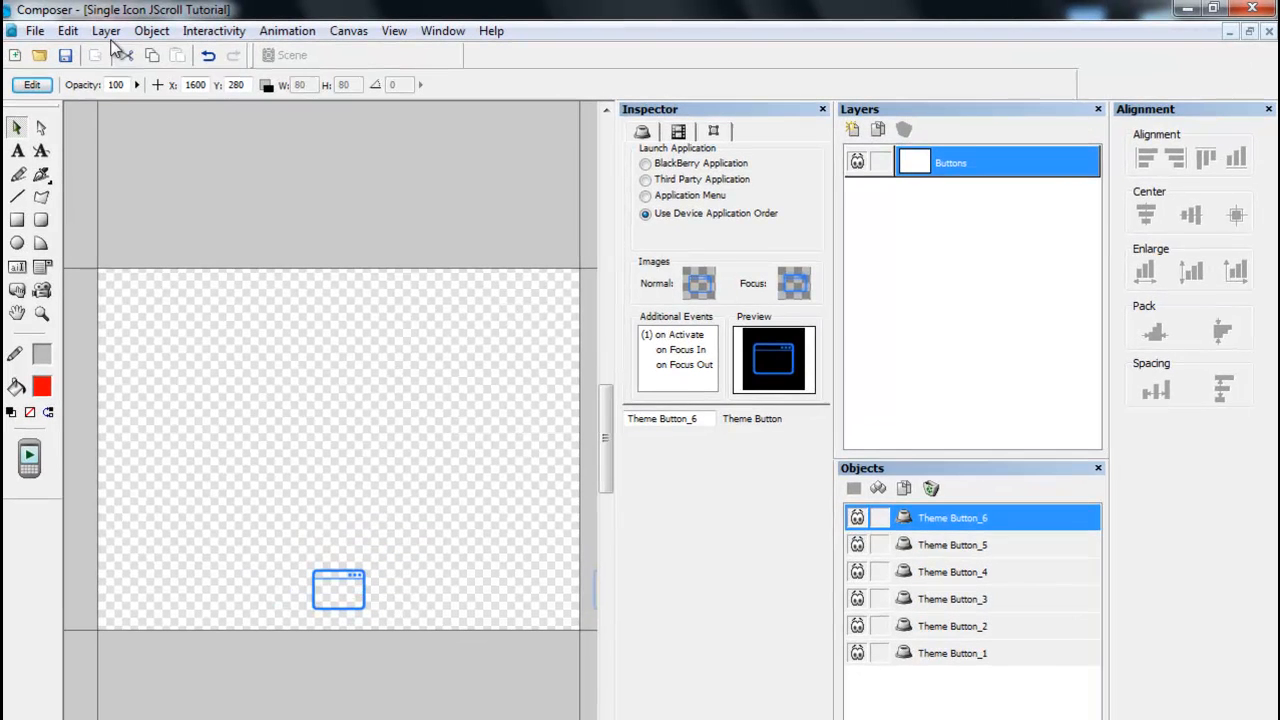
Add a new layer named Rects and place it below the Buttons layer.
click(106, 31)
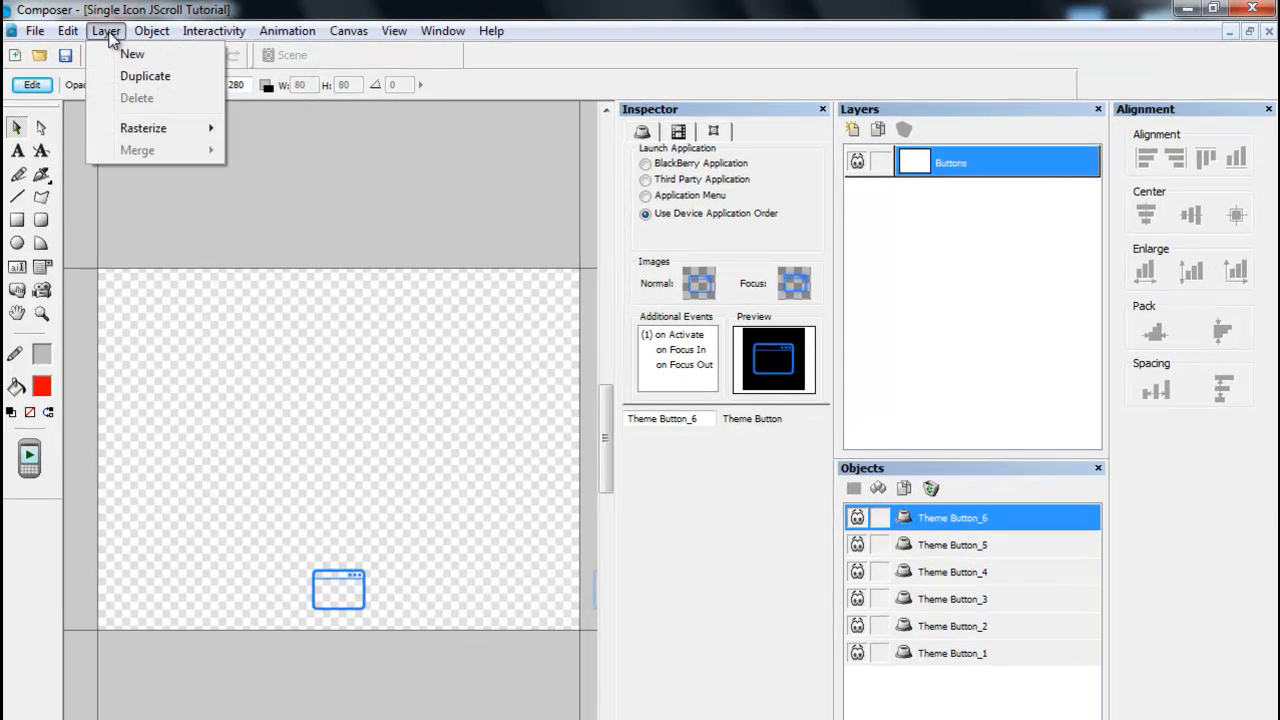
click(122, 52)
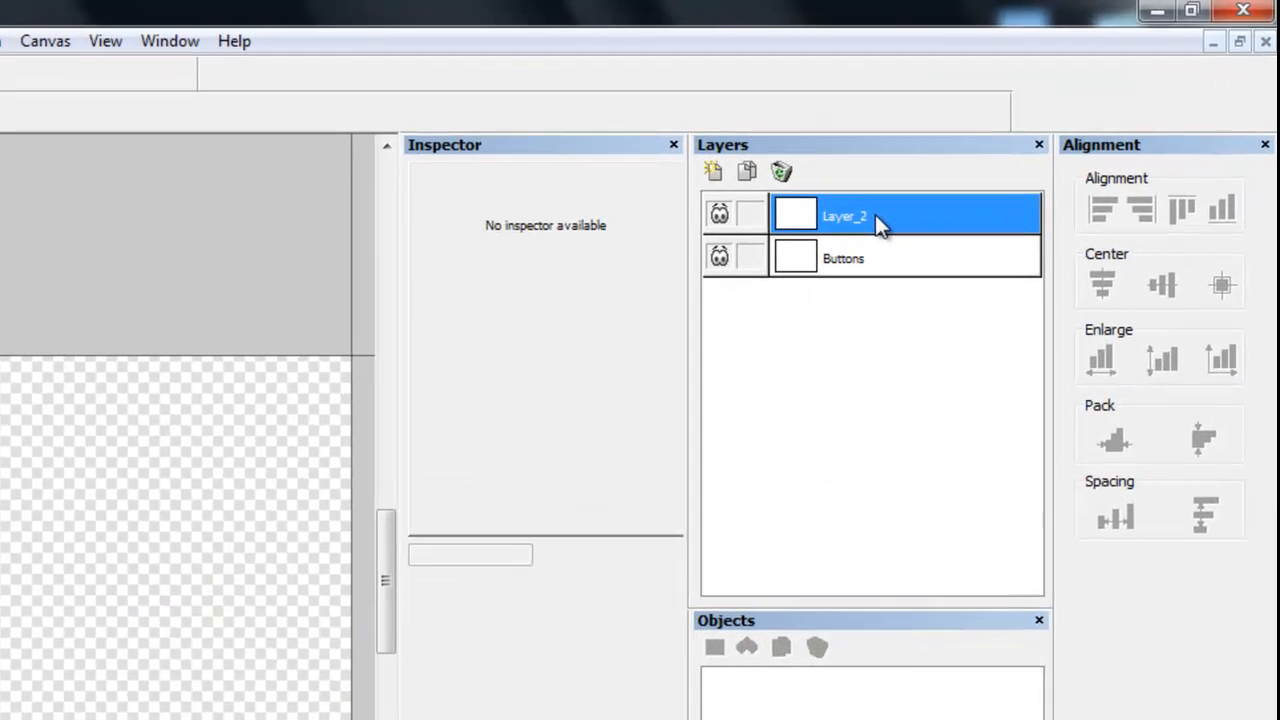
right_click(971, 158)
click(932, 420)
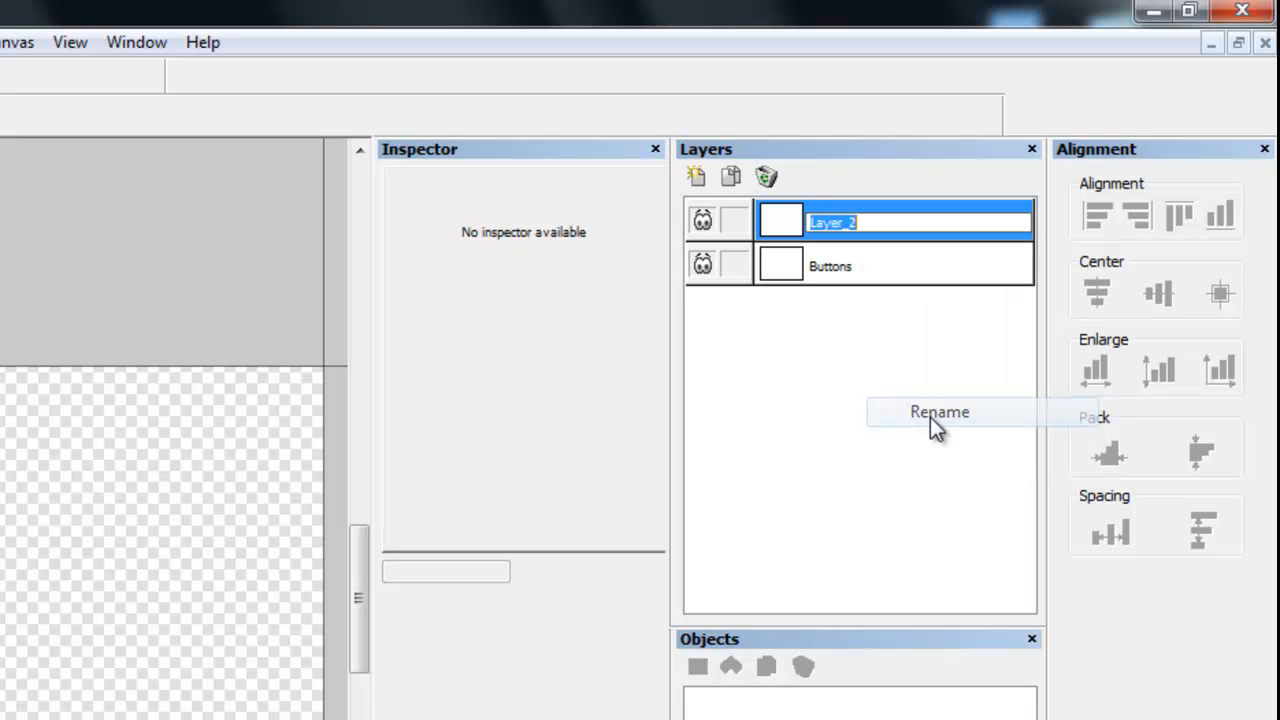
text(Rects)
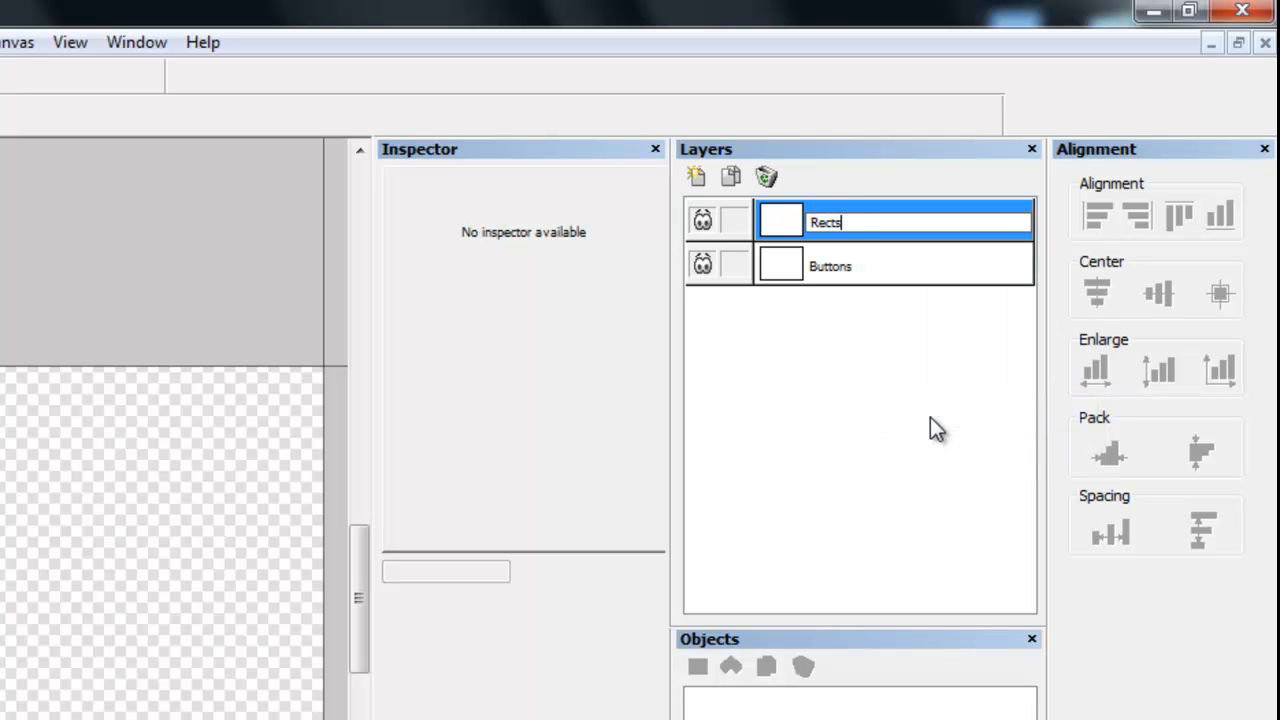
key(Return)
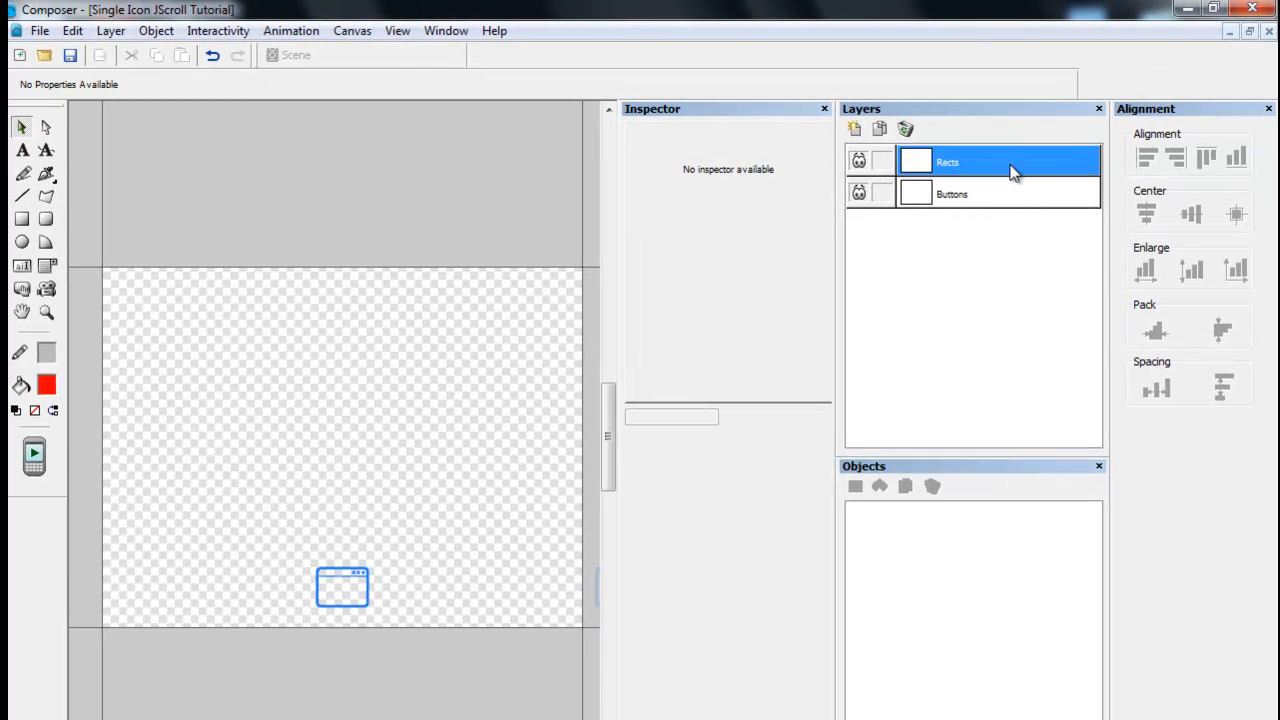
drag(1010, 172, 1018, 258)
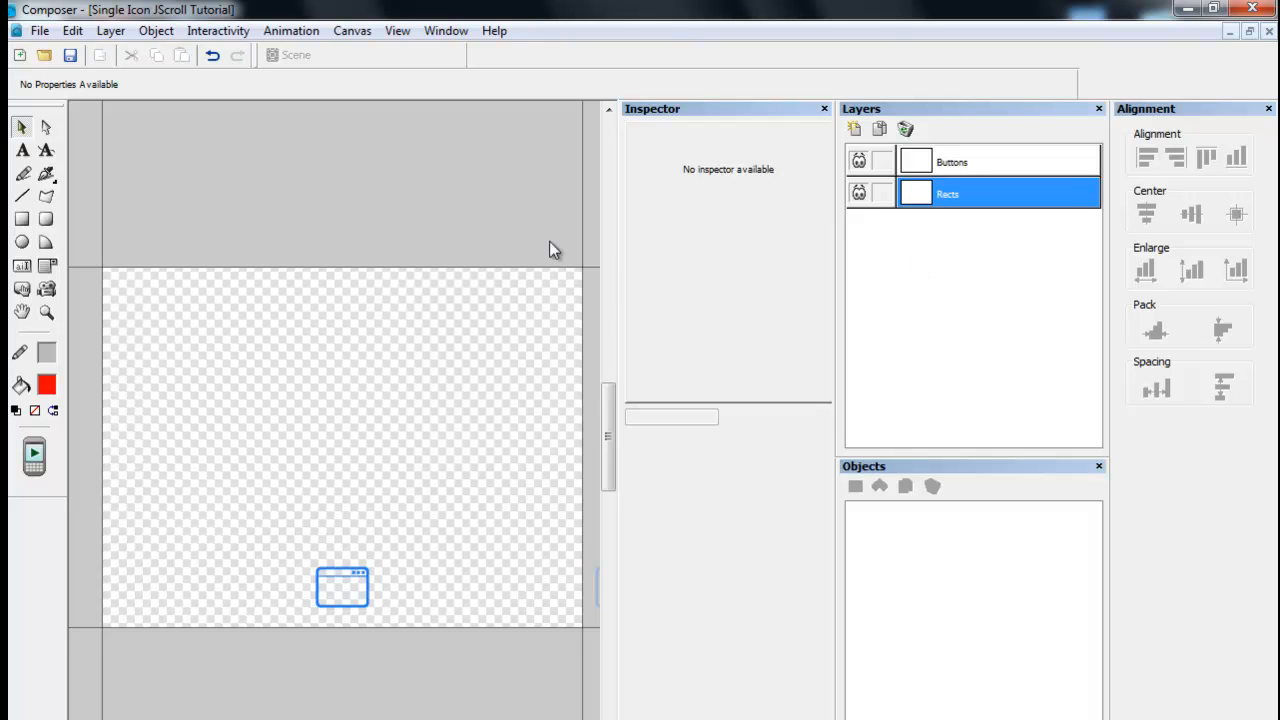
Draw a red rectangle about 483 by 363 pixels covering the whole canvas on the Rects layer.
click(22, 224)
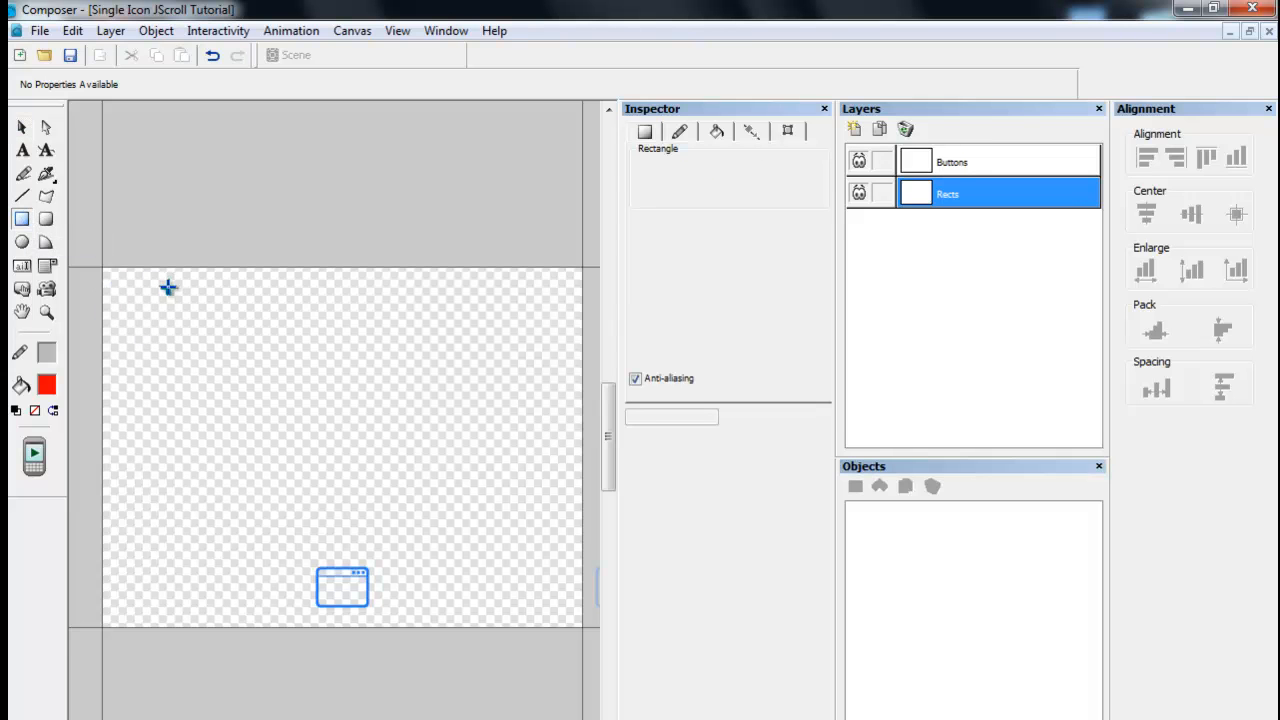
mouse_move(105, 268)
mouse_down()
mouse_move(202, 374)
mouse_move(437, 560)
mouse_move(597, 643)
mouse_up()
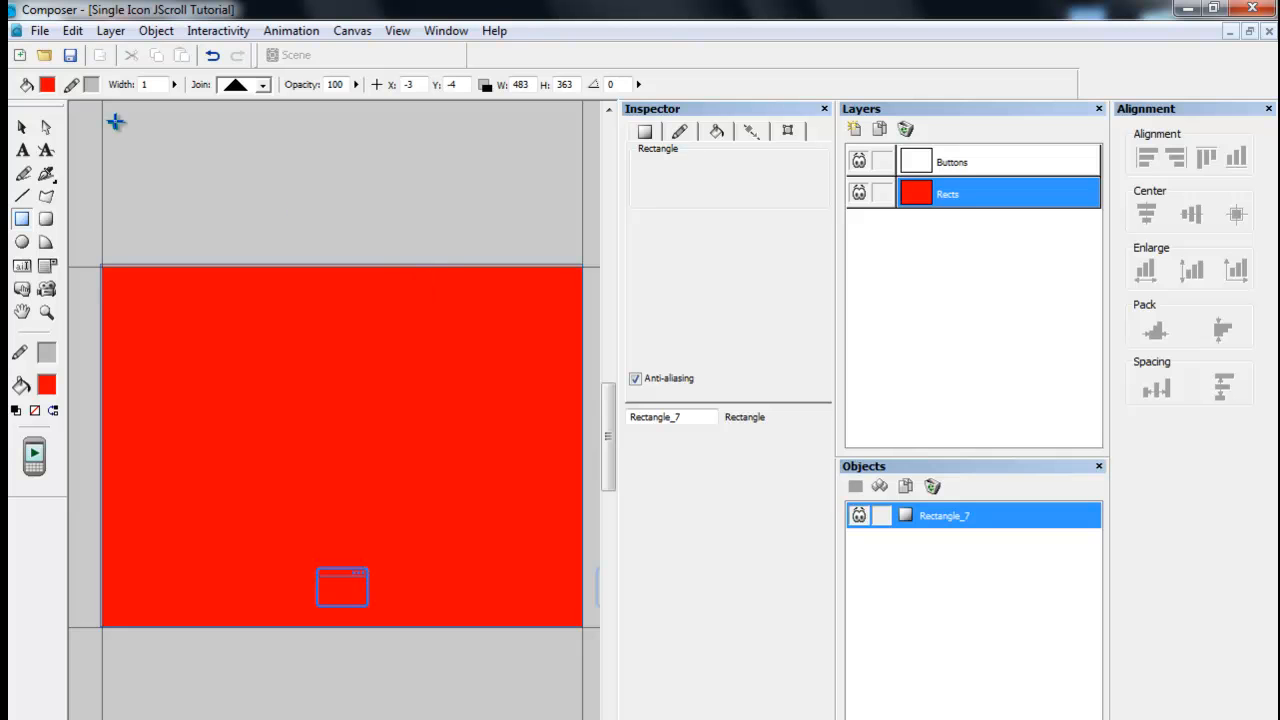
click(22, 128)
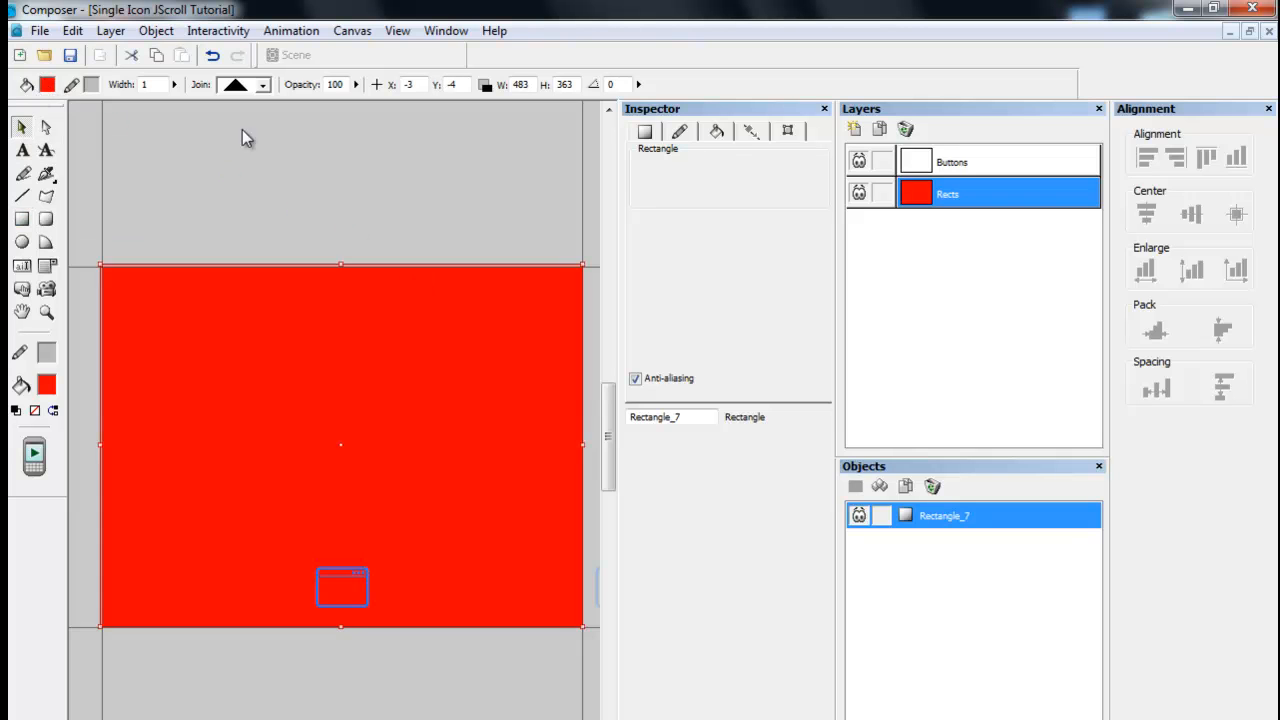
Set the full-canvas rectangle's opacity to 0 and convert it to a button.
click(789, 136)
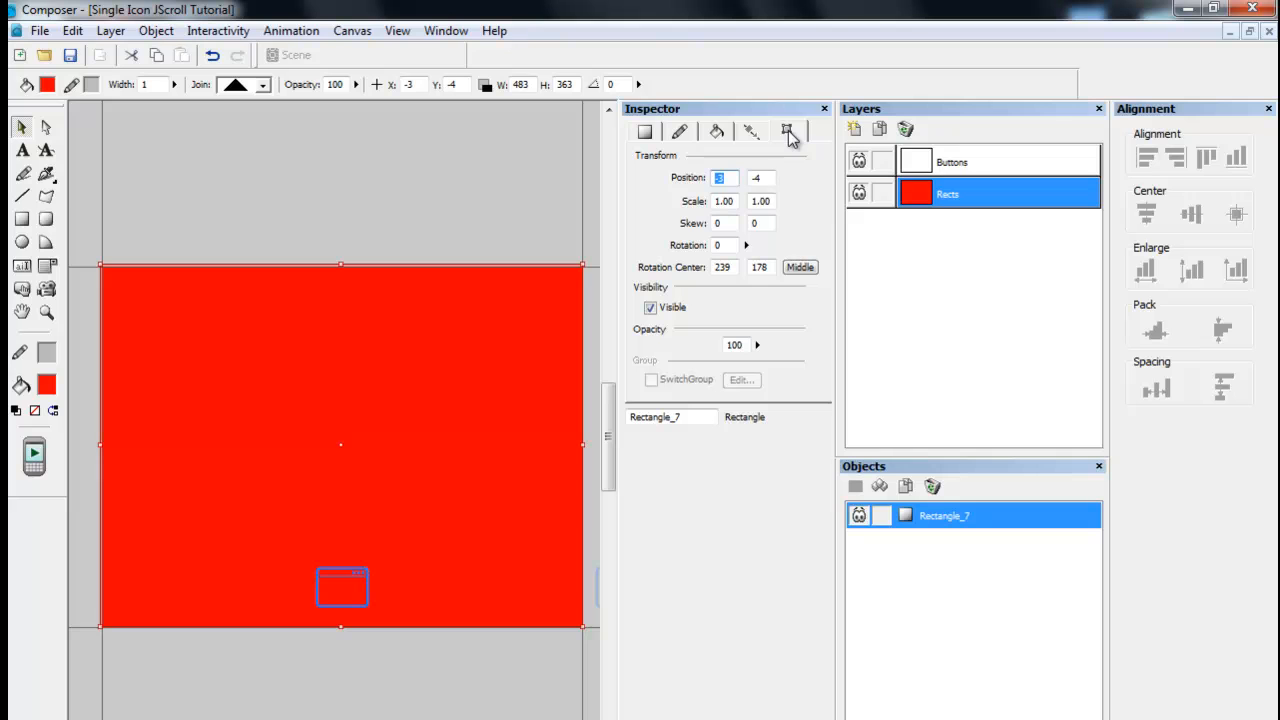
click(757, 345)
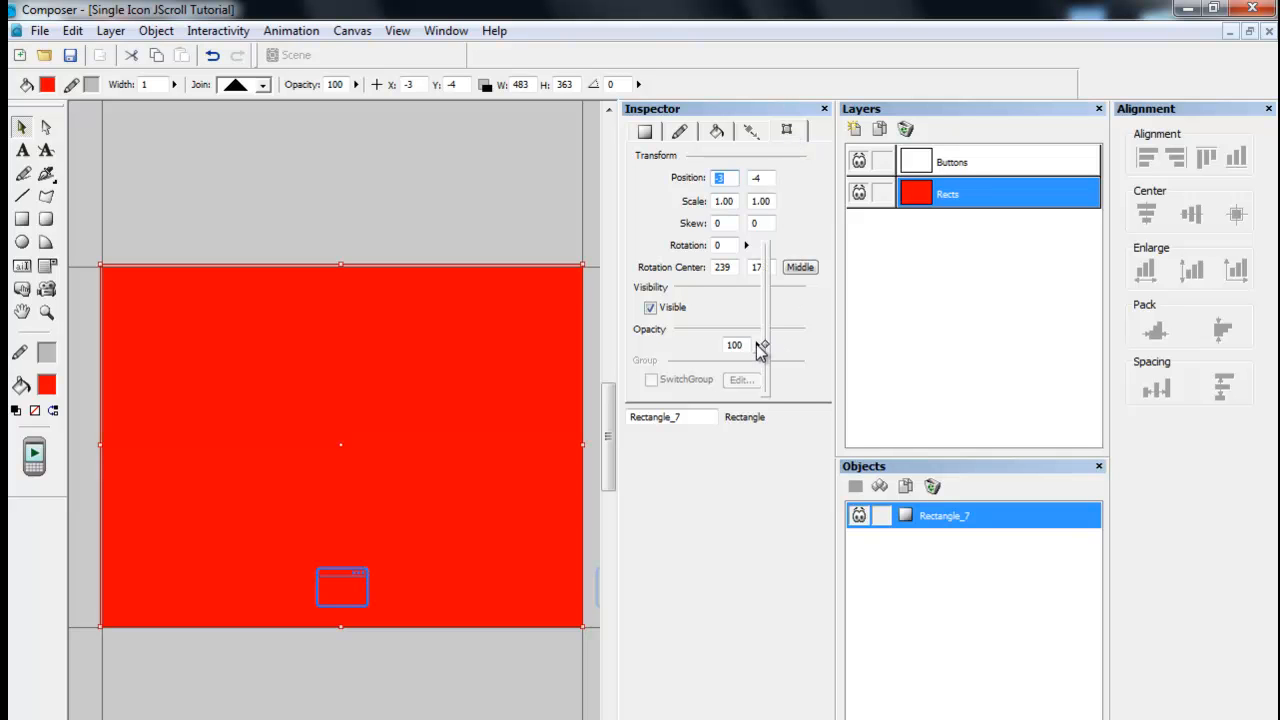
drag(767, 345, 767, 419)
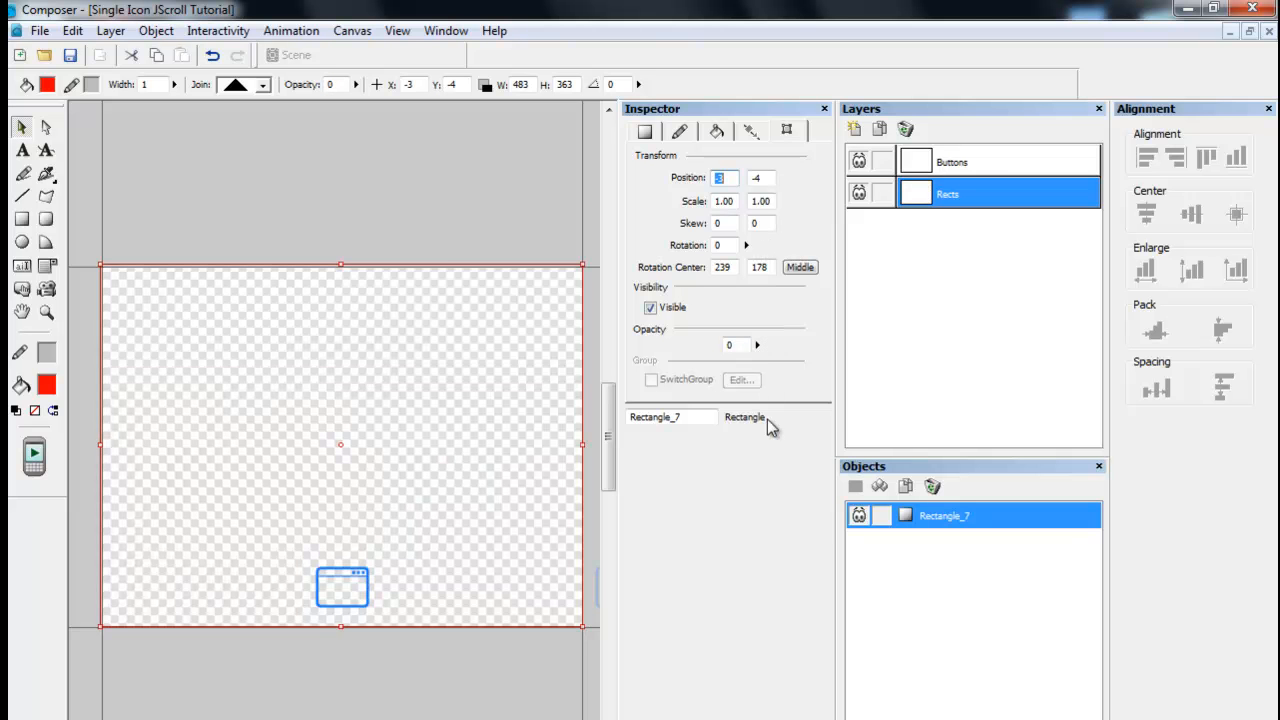
right_click(436, 425)
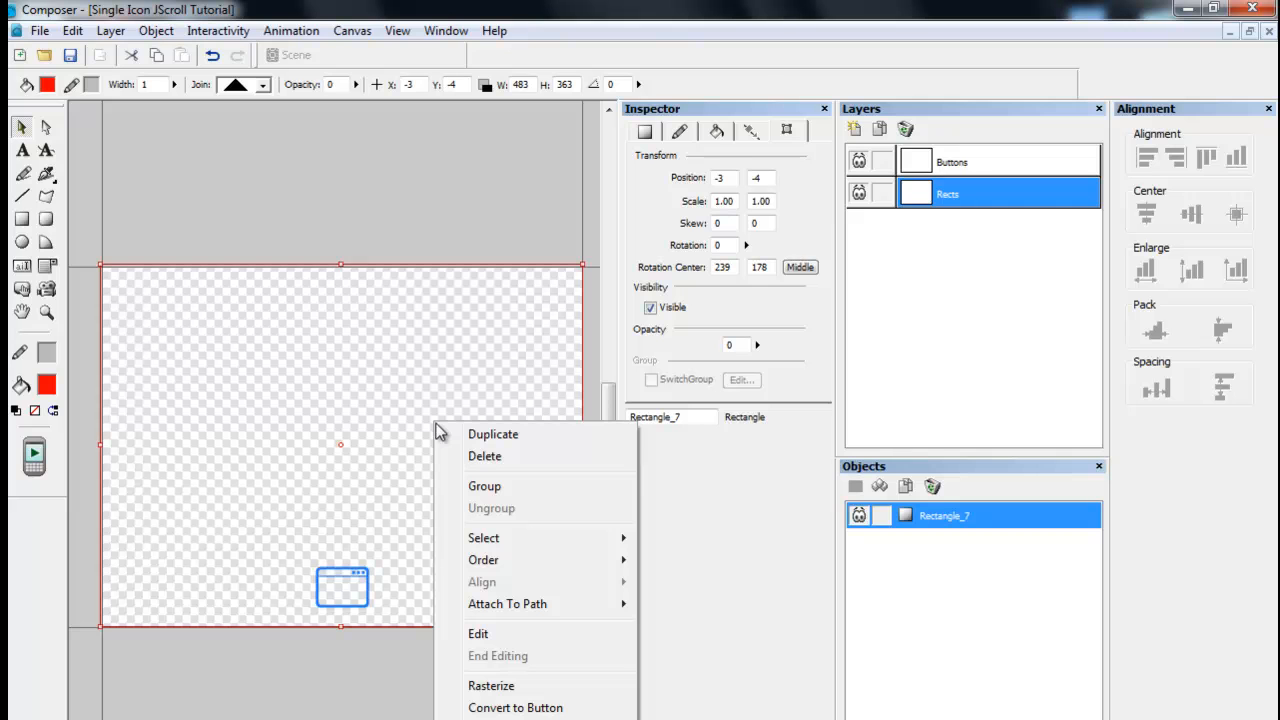
click(512, 708)
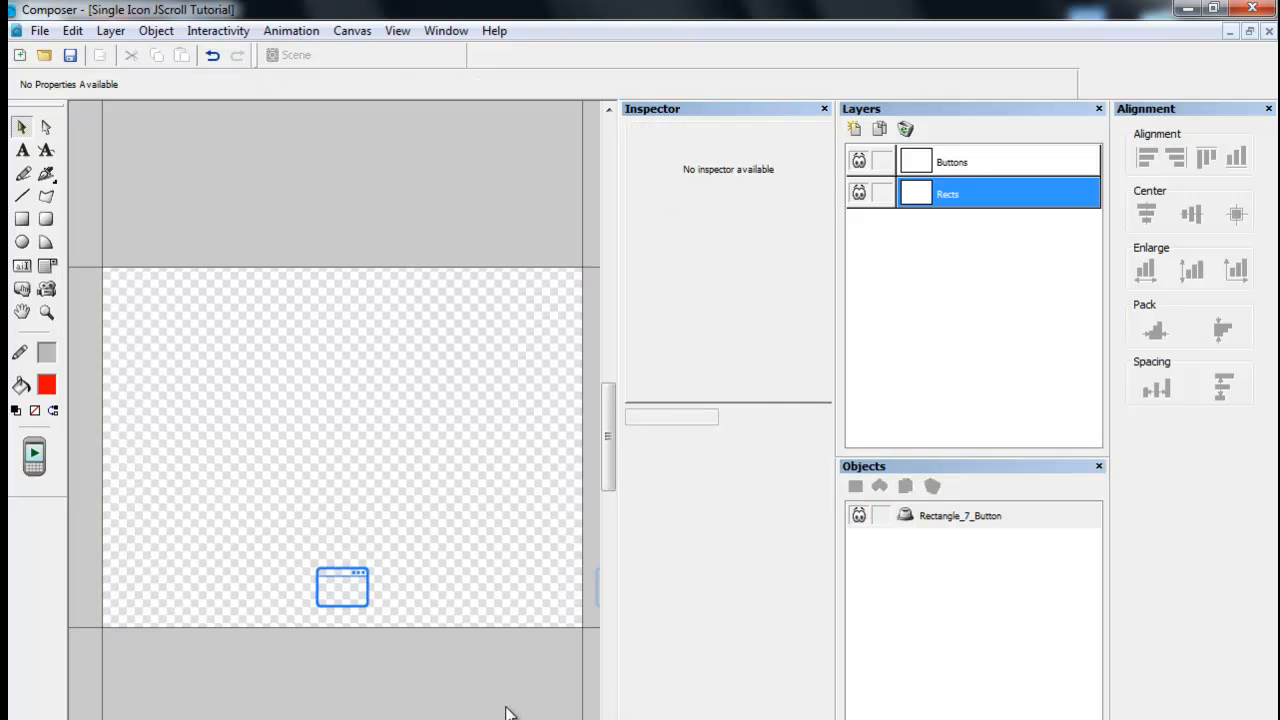
Fit the converted rectangle button to the canvas at X 0, Y 0 with width 480 and height 360.
click(1014, 516)
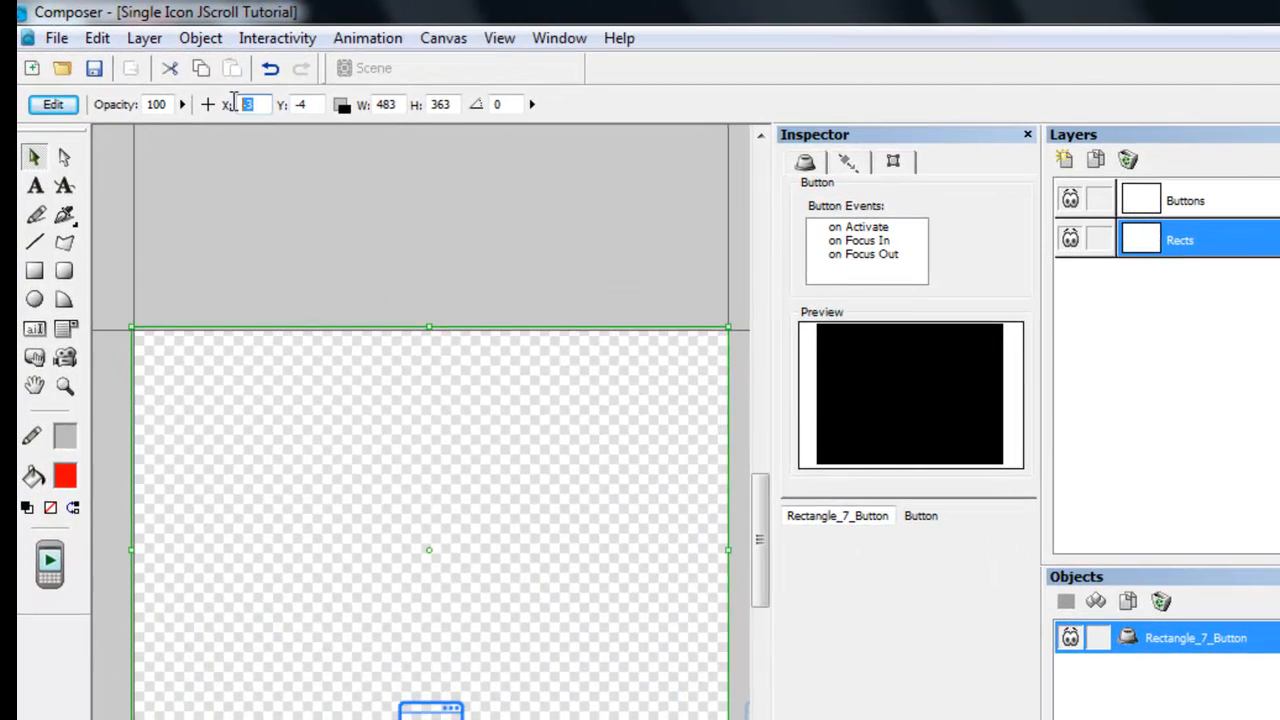
click(187, 86)
text(0)
key(Return)
click(305, 104)
text(0)
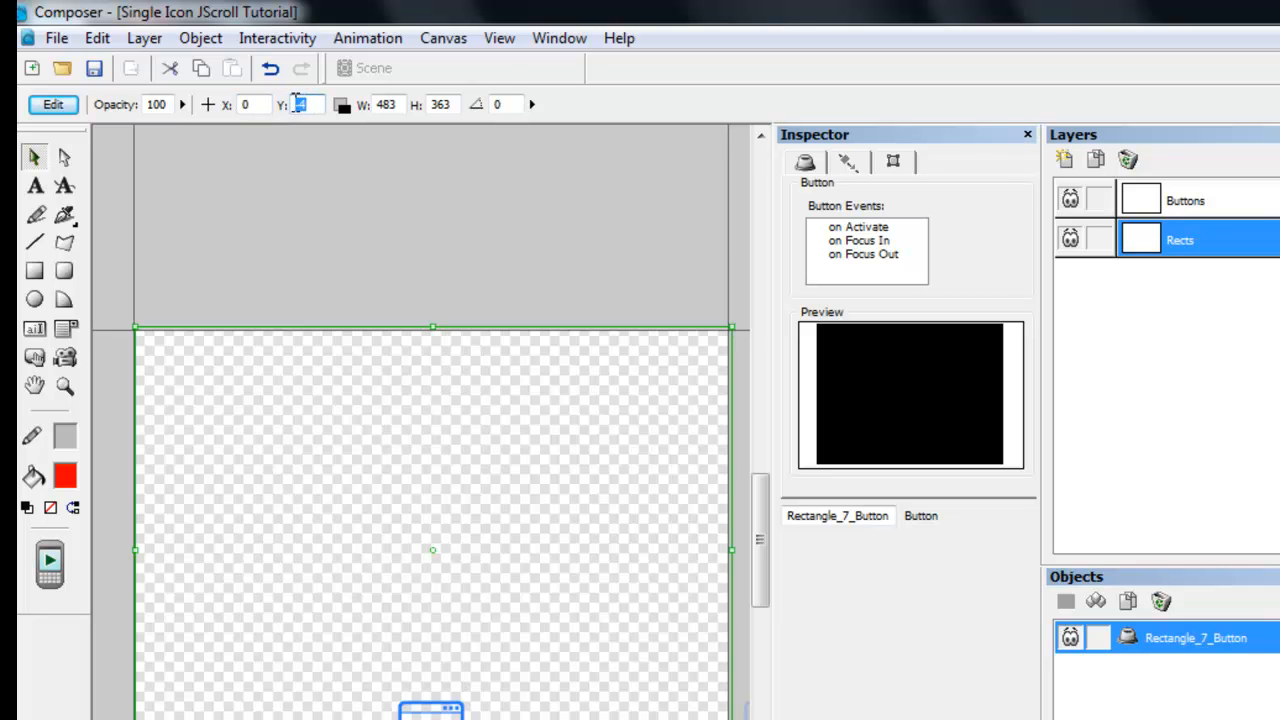
key(Return)
click(399, 104)
text(480)
key(Return)
click(440, 104)
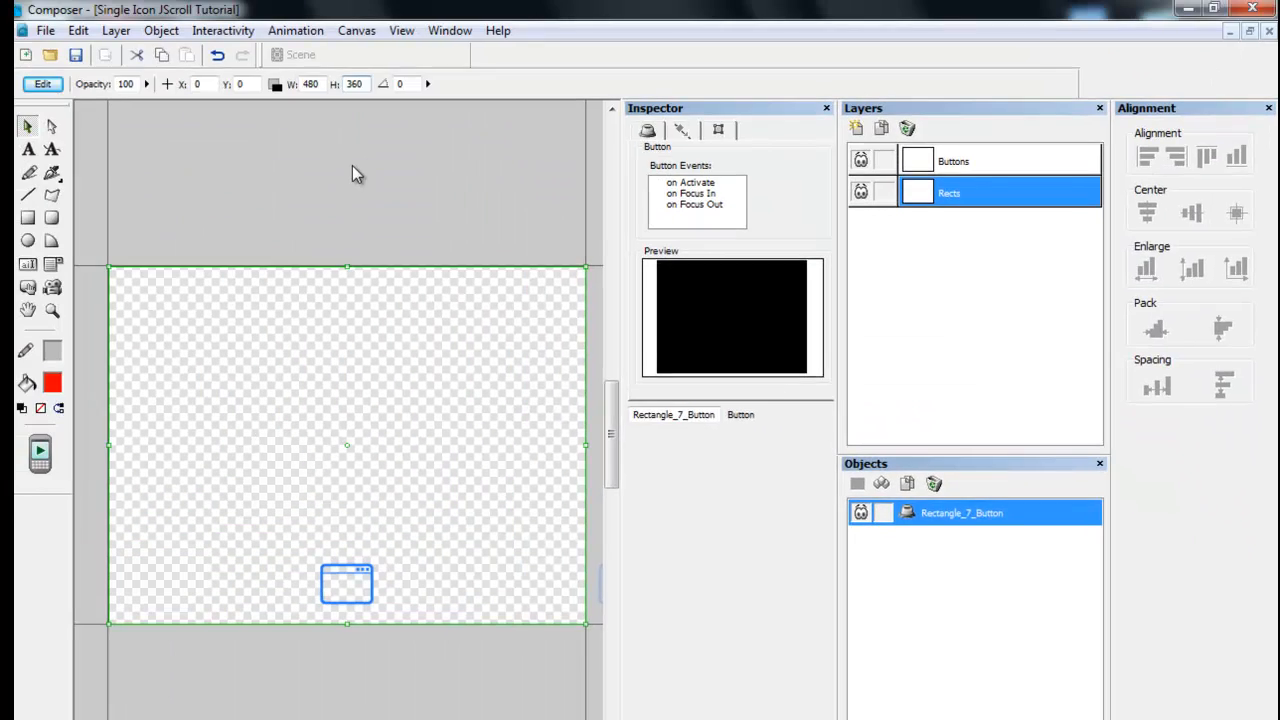
click(352, 165)
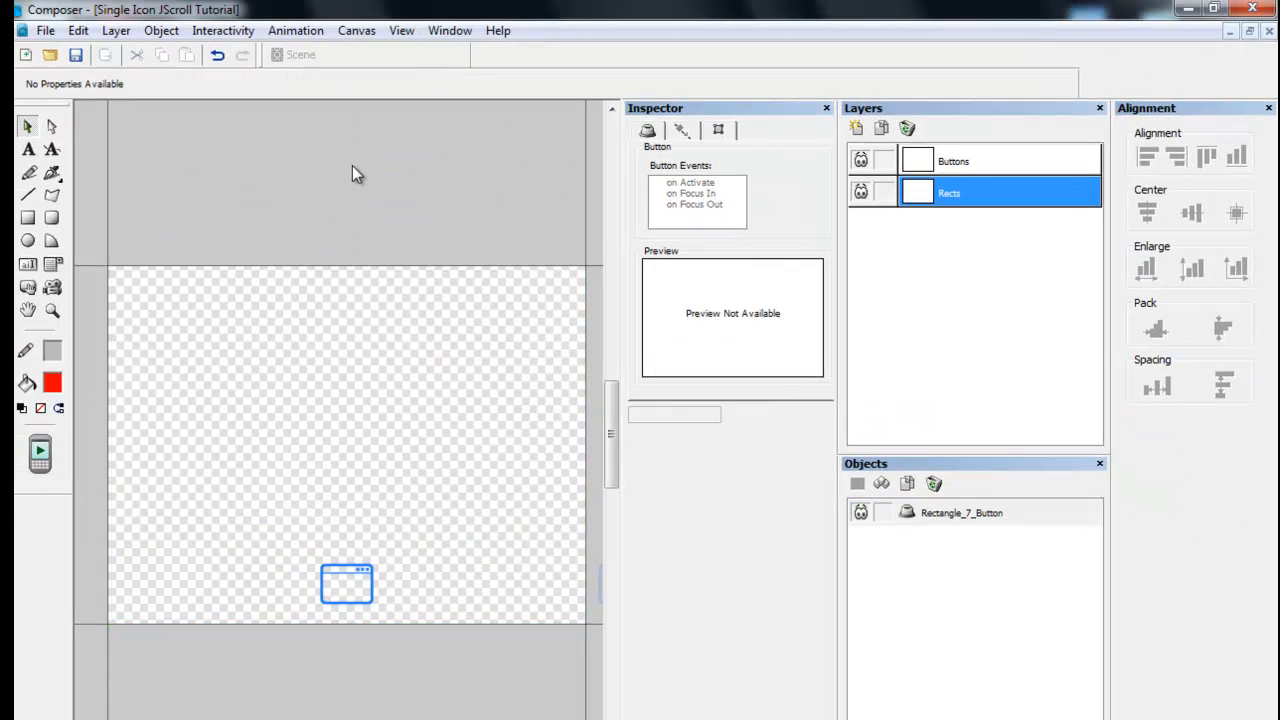
Rename the full-canvas rectangle button as ShowApps.
click(1008, 514)
right_click(1000, 515)
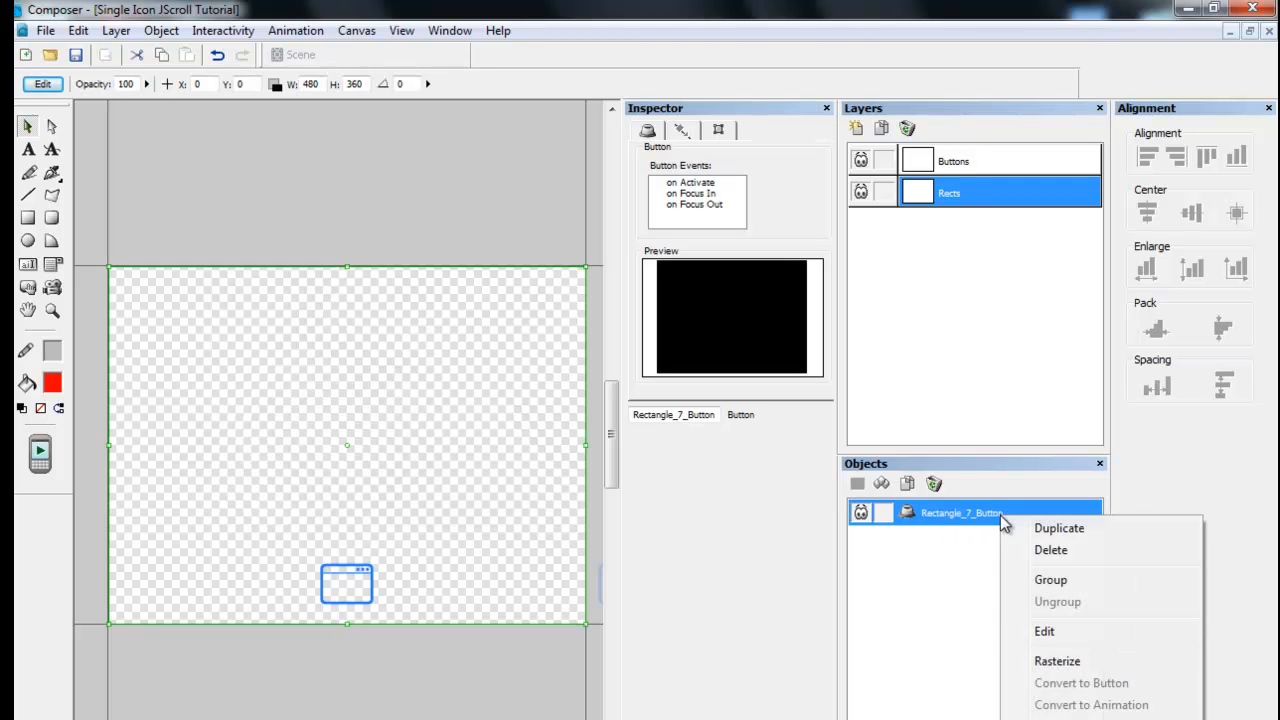
click(1058, 719)
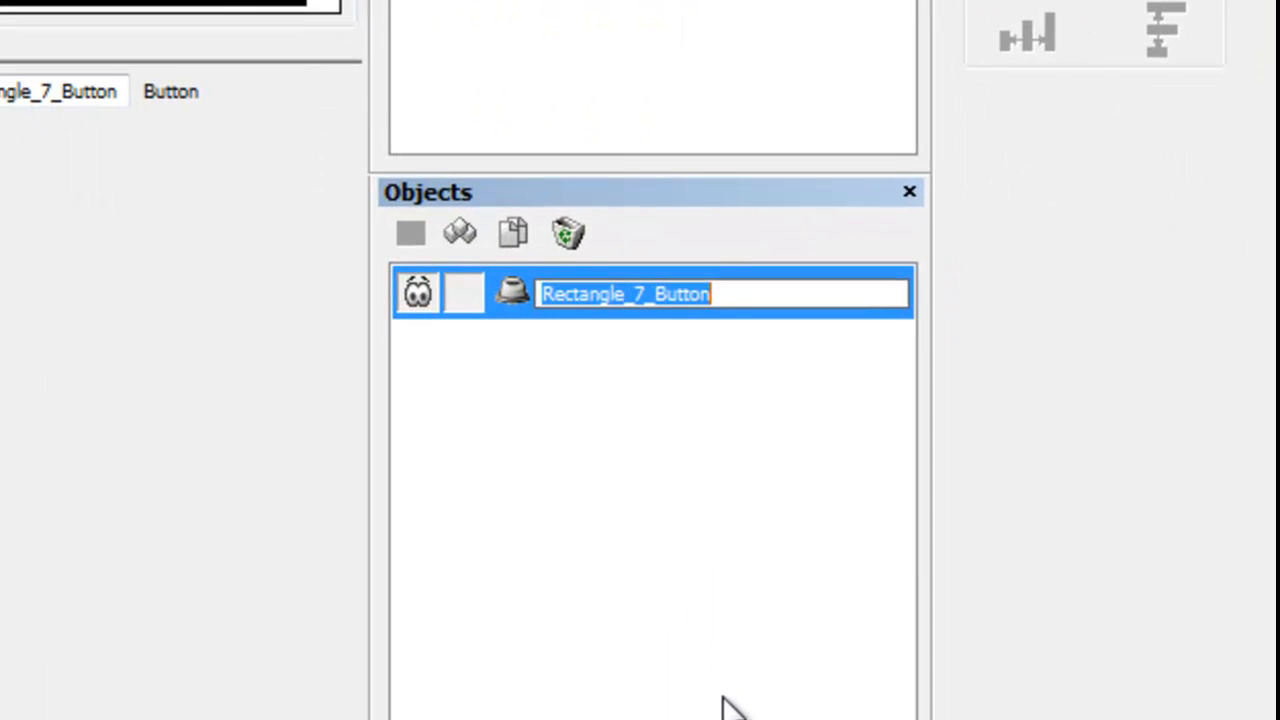
text(ShowApps)
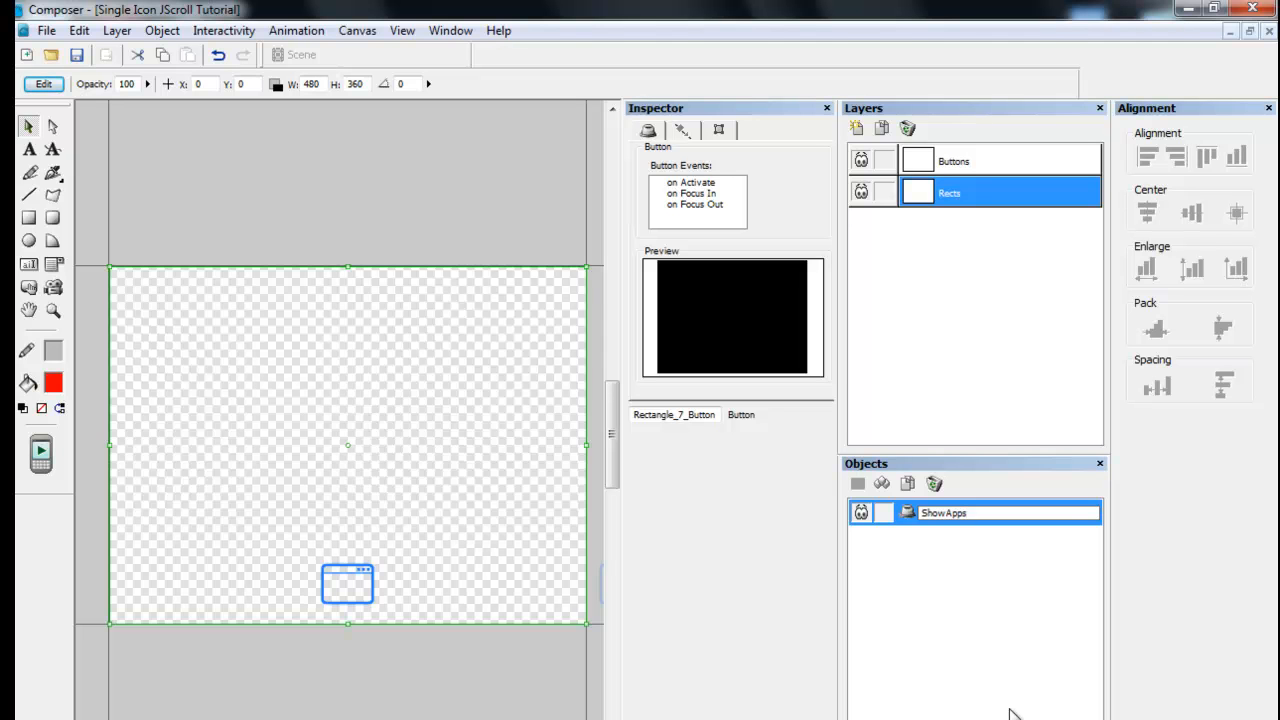
click(285, 146)
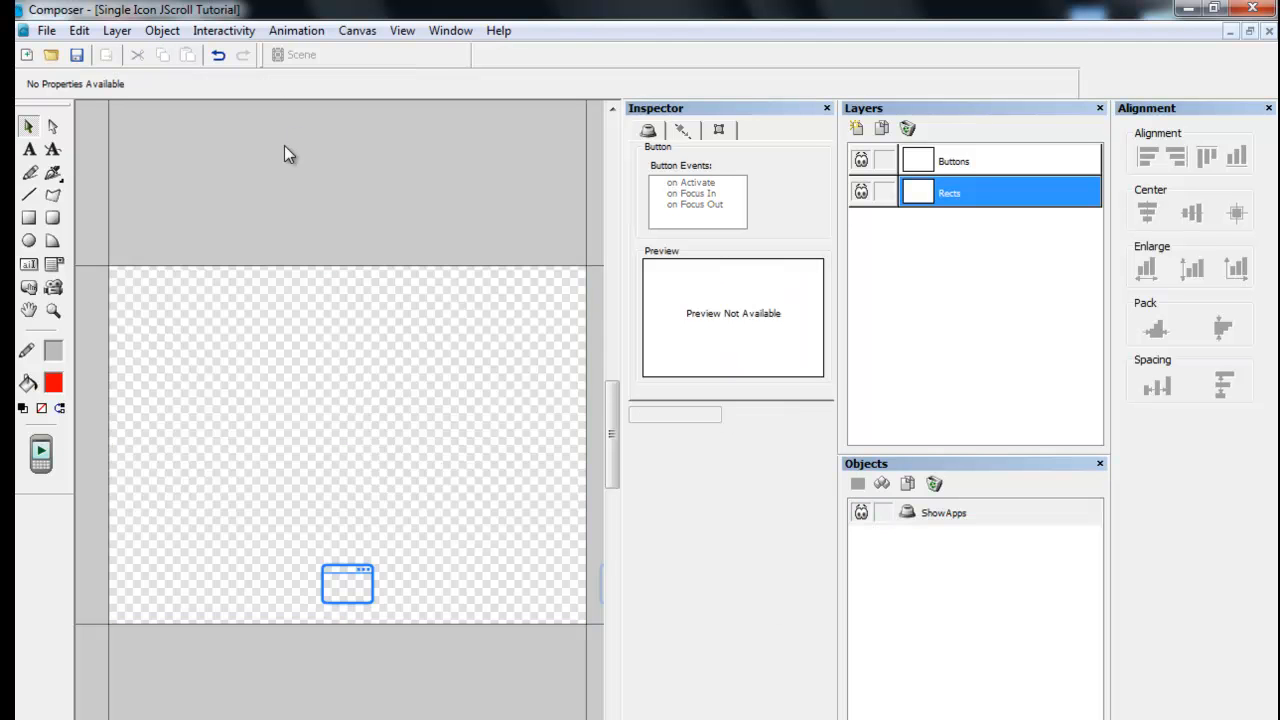
Draw a second canvas-covering rectangle about 483 by 363 pixels on the Rects layer, above ShowApps.
click(28, 217)
drag(120, 278, 599, 640)
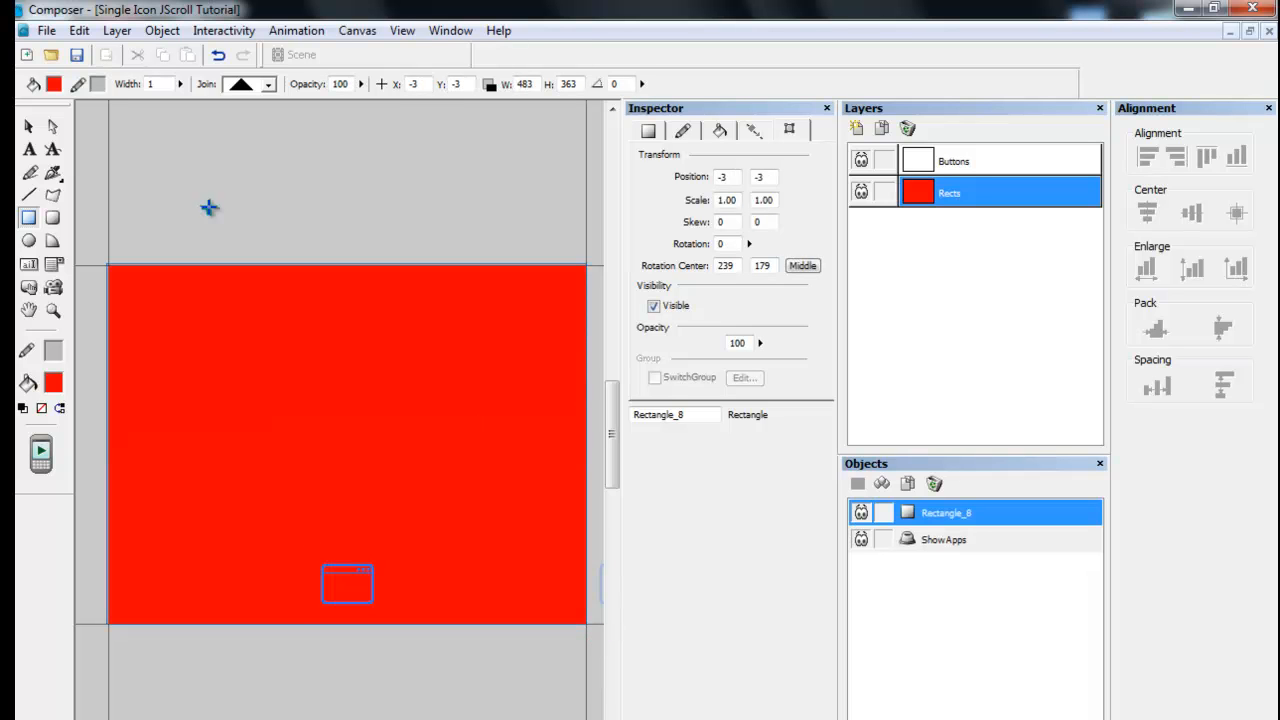
click(29, 126)
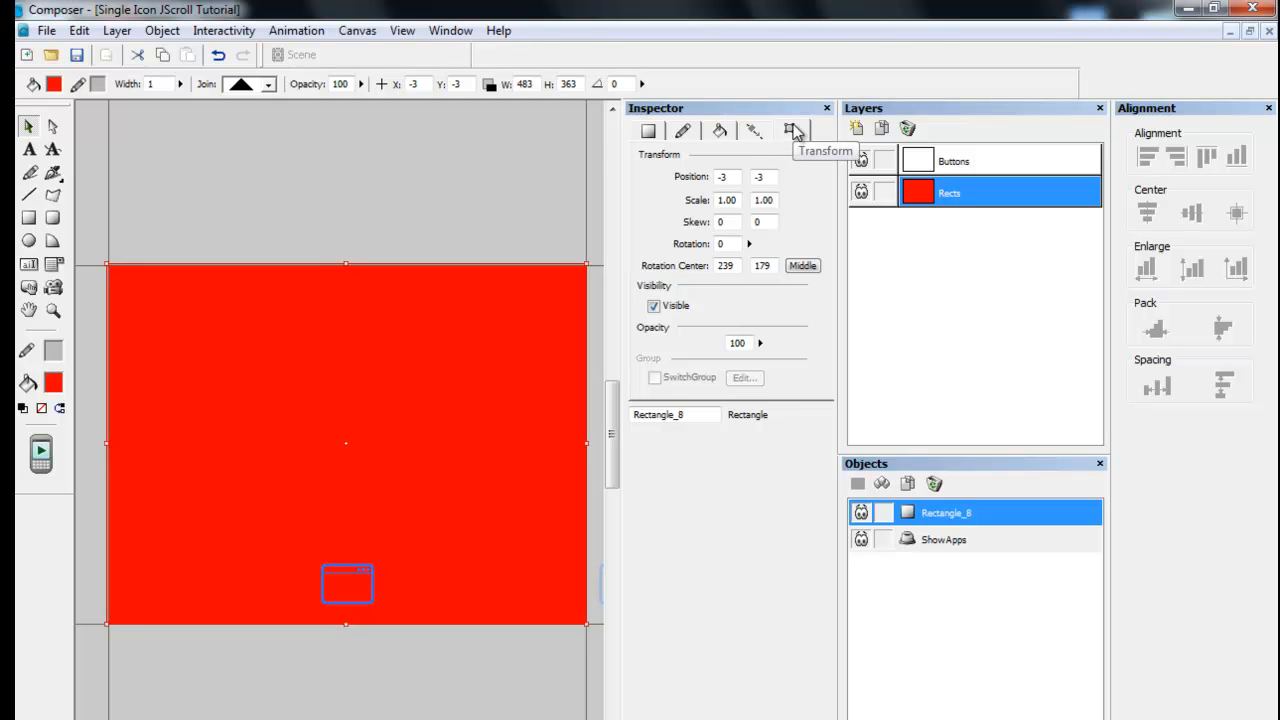
Set the second canvas-covering rectangle's opacity to 0 and convert it to a button.
click(760, 344)
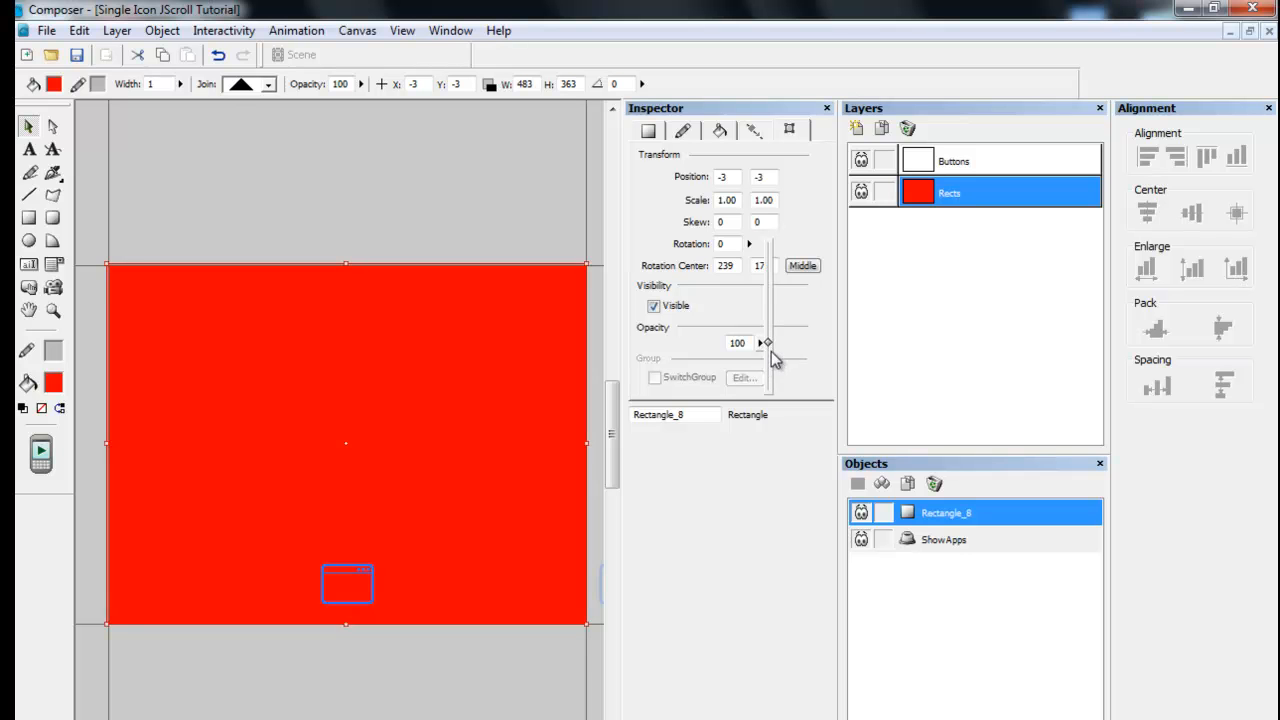
drag(770, 348, 768, 420)
right_click(411, 429)
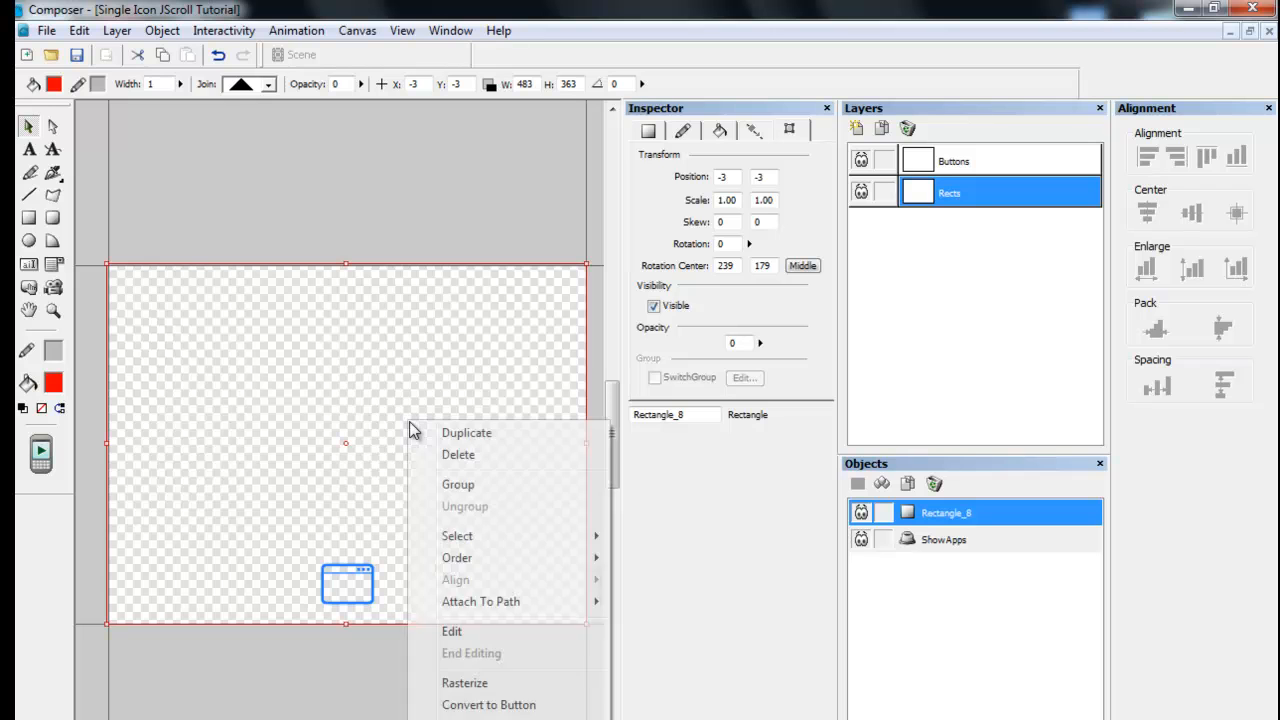
click(485, 705)
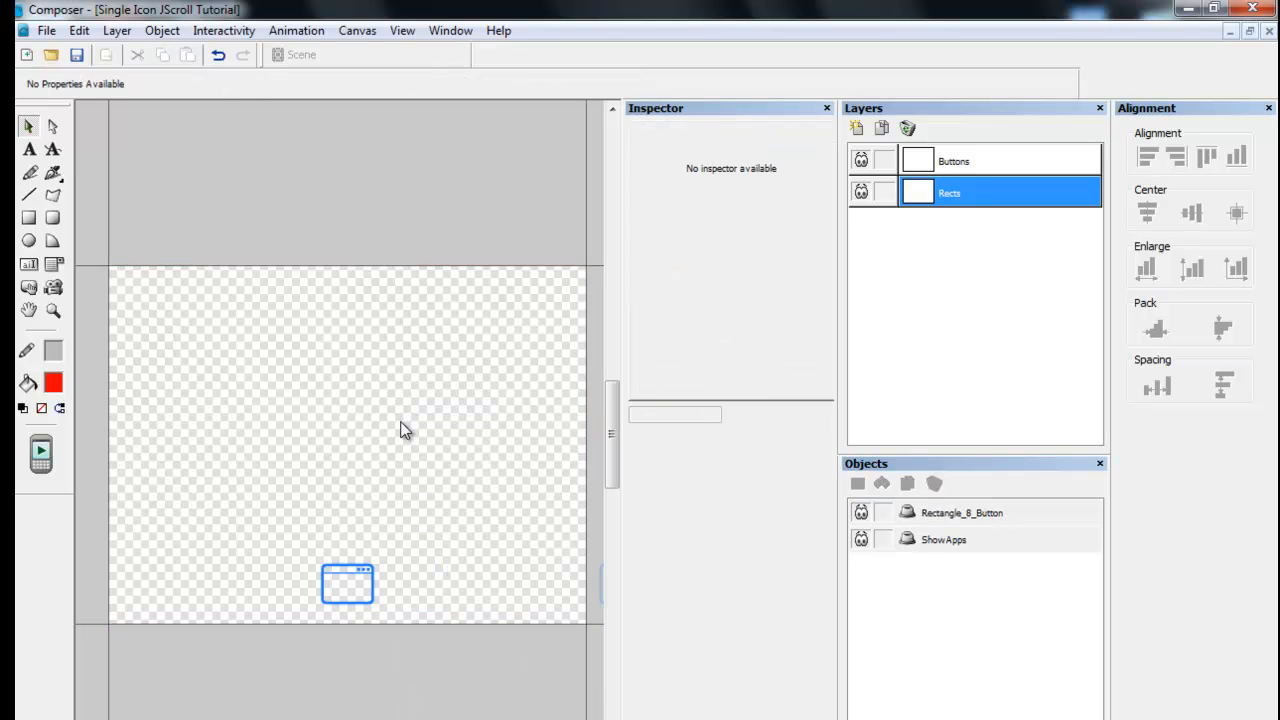
Fit the new rectangle button above ShowApps to the canvas at X 0, Y 0 with width 480 and height 360.
click(962, 514)
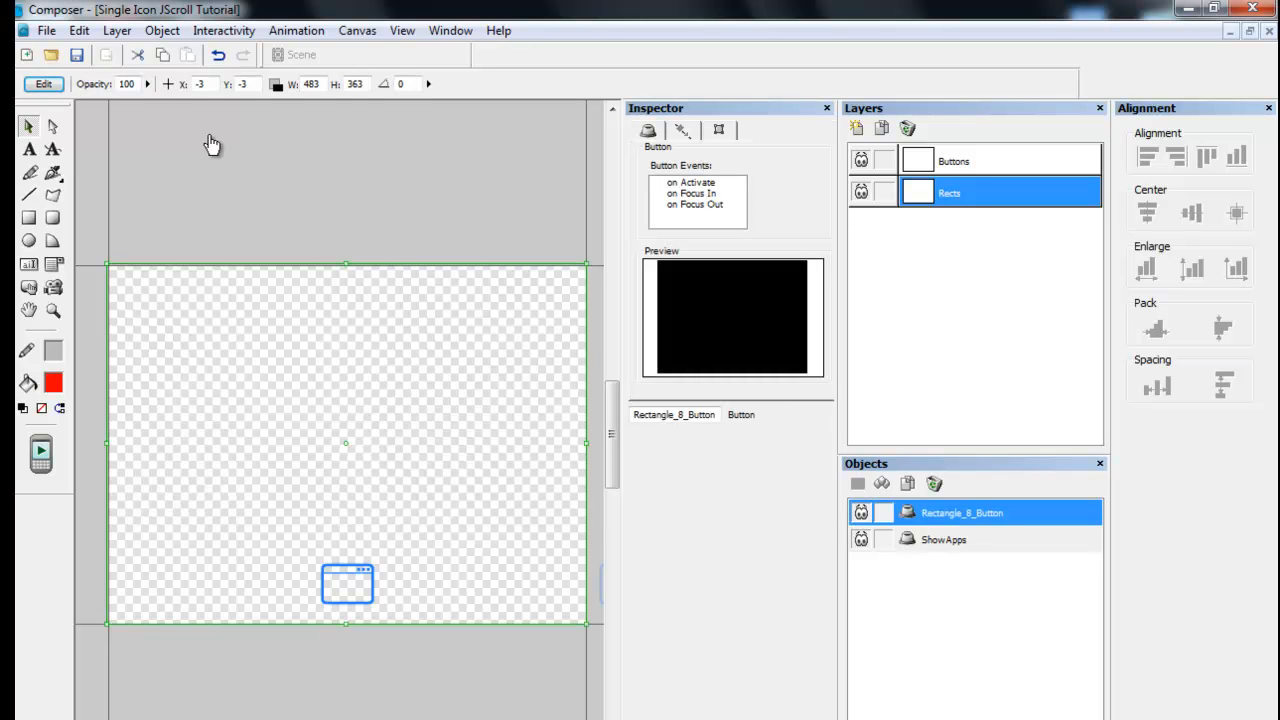
double_click(207, 84)
text(0)
key(Tab)
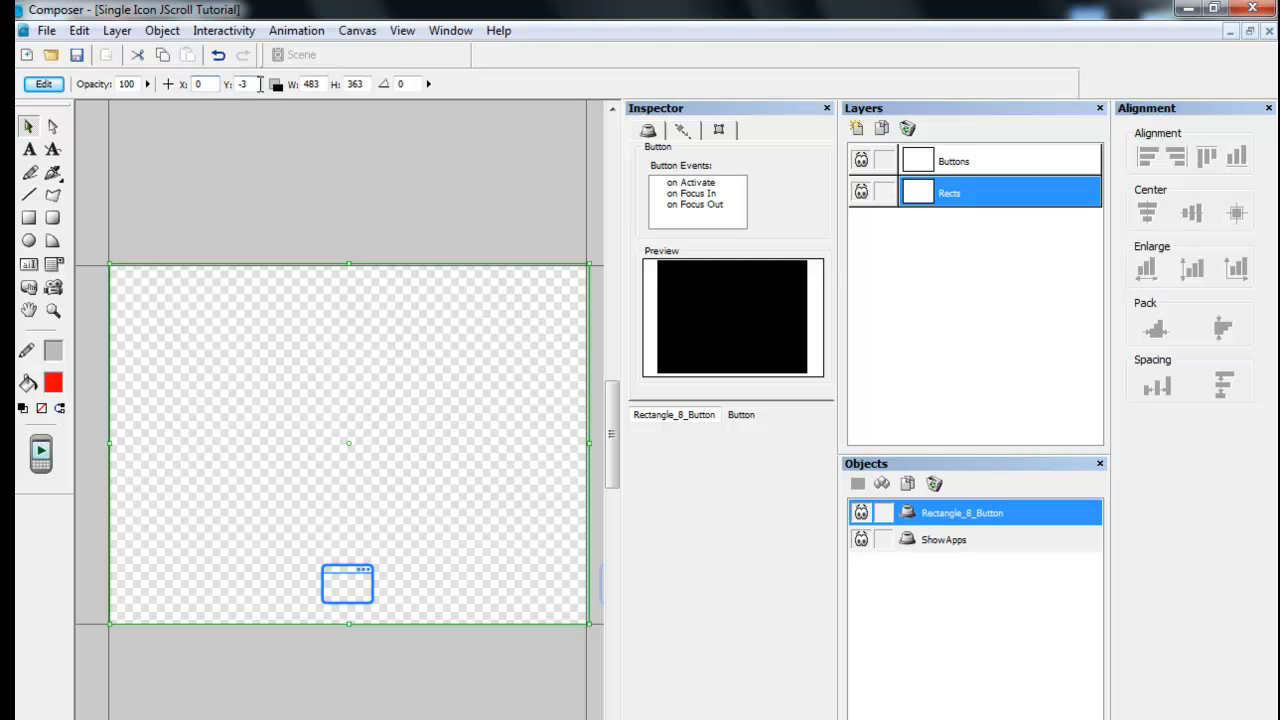
text(0)
key(Return)
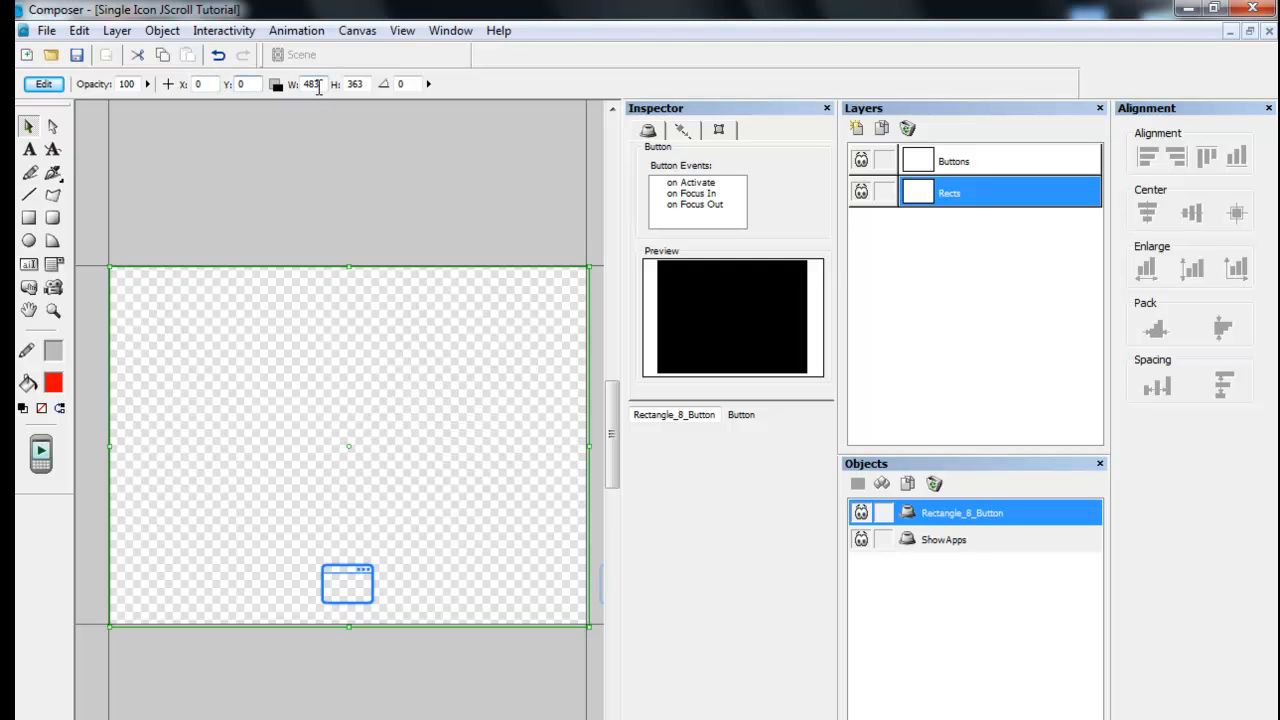
text(0)
key(Return)
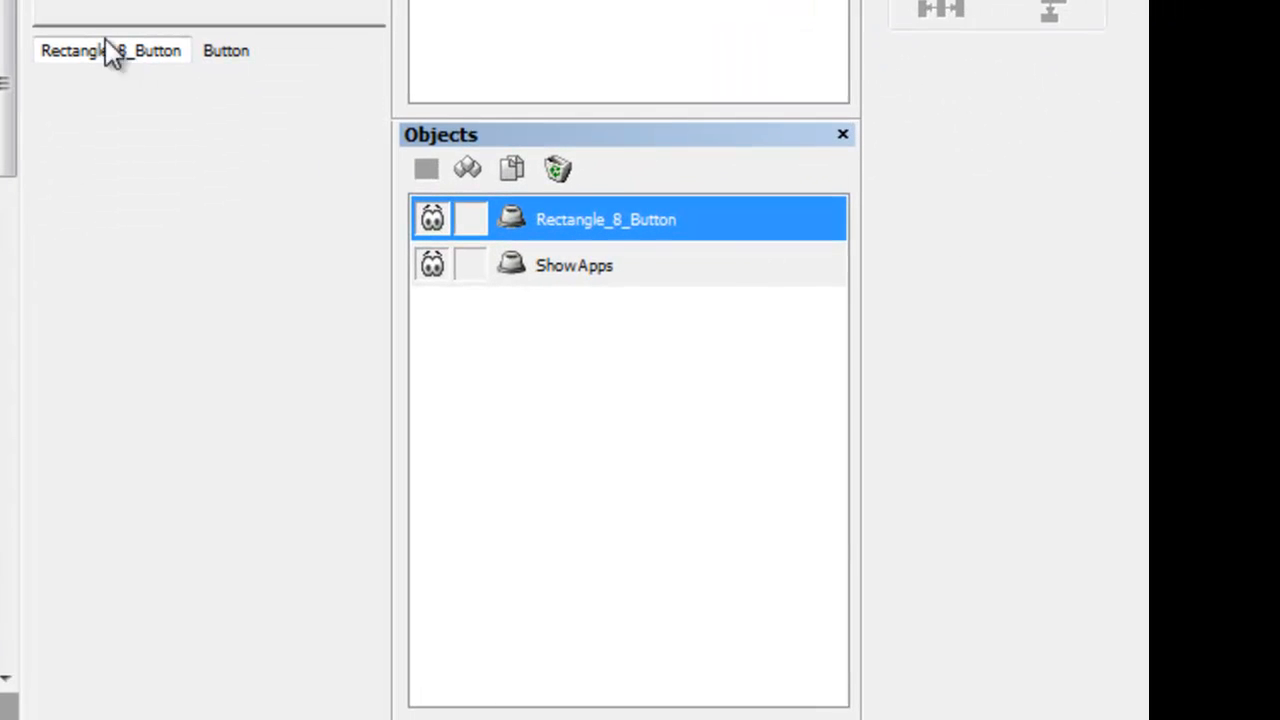
Rename the upper rectangle button on the Rects layer as HideApps and deselect it.
right_click(614, 218)
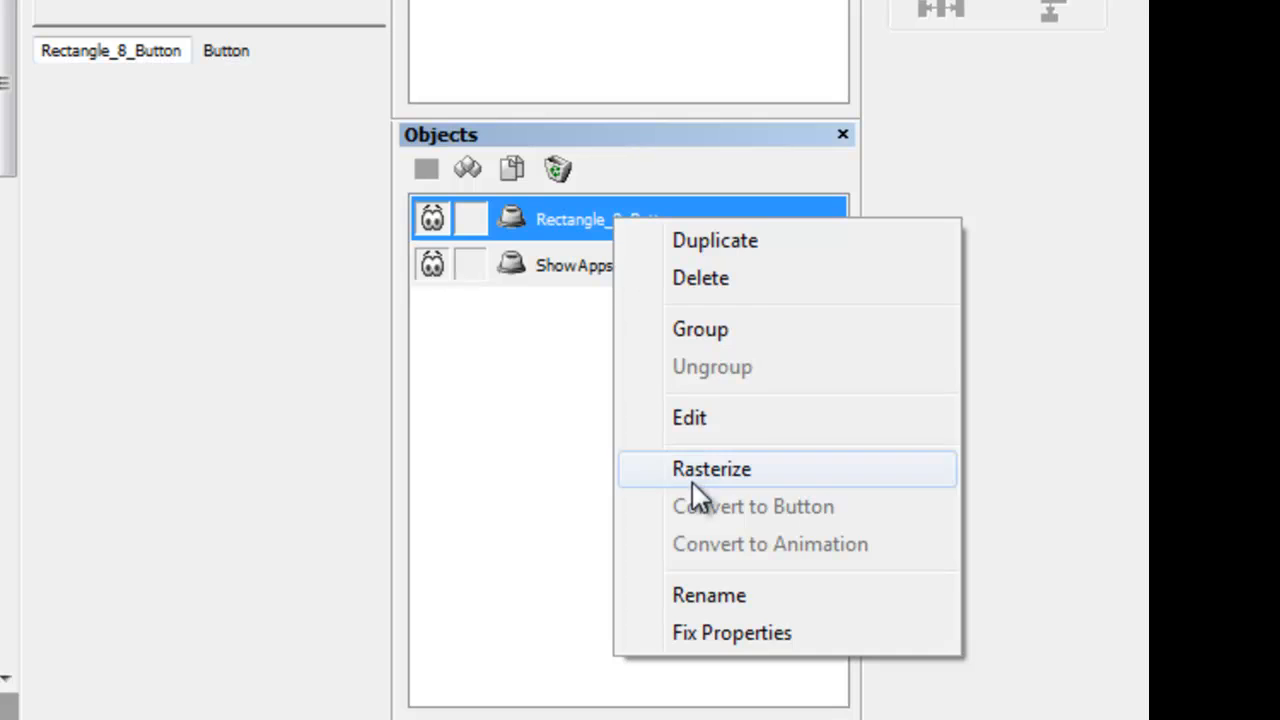
click(675, 595)
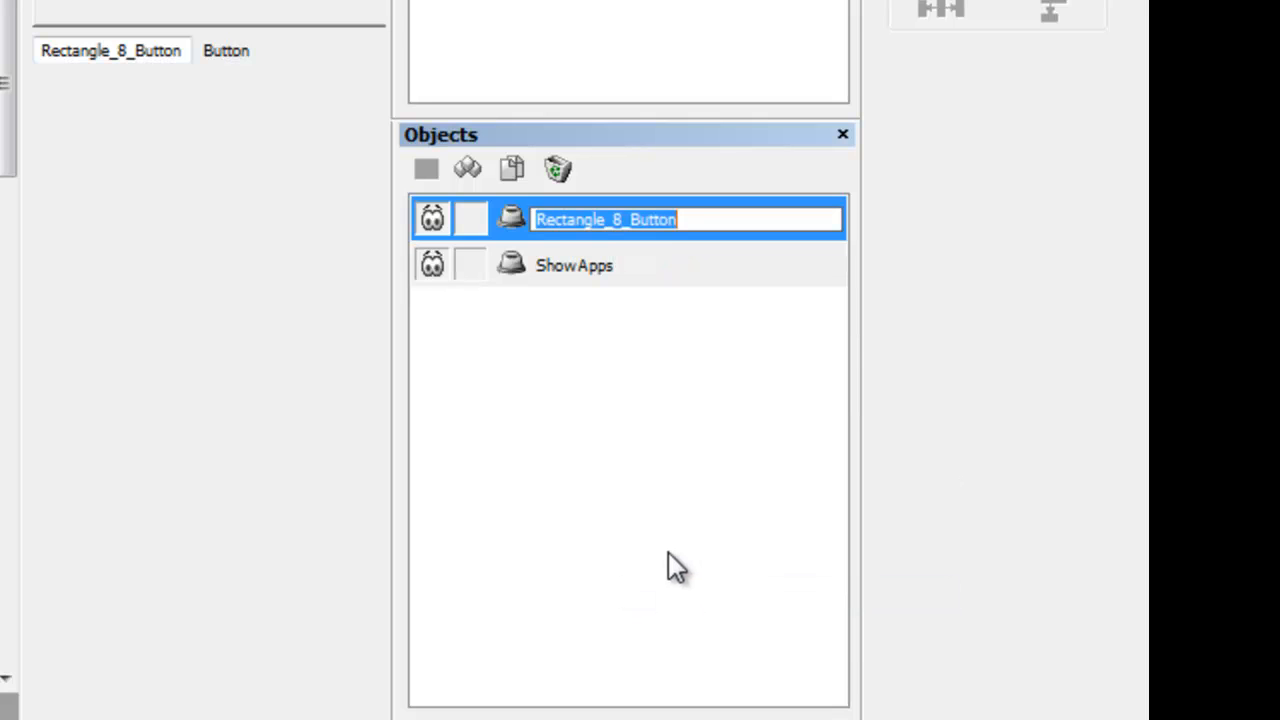
text(HideApps)
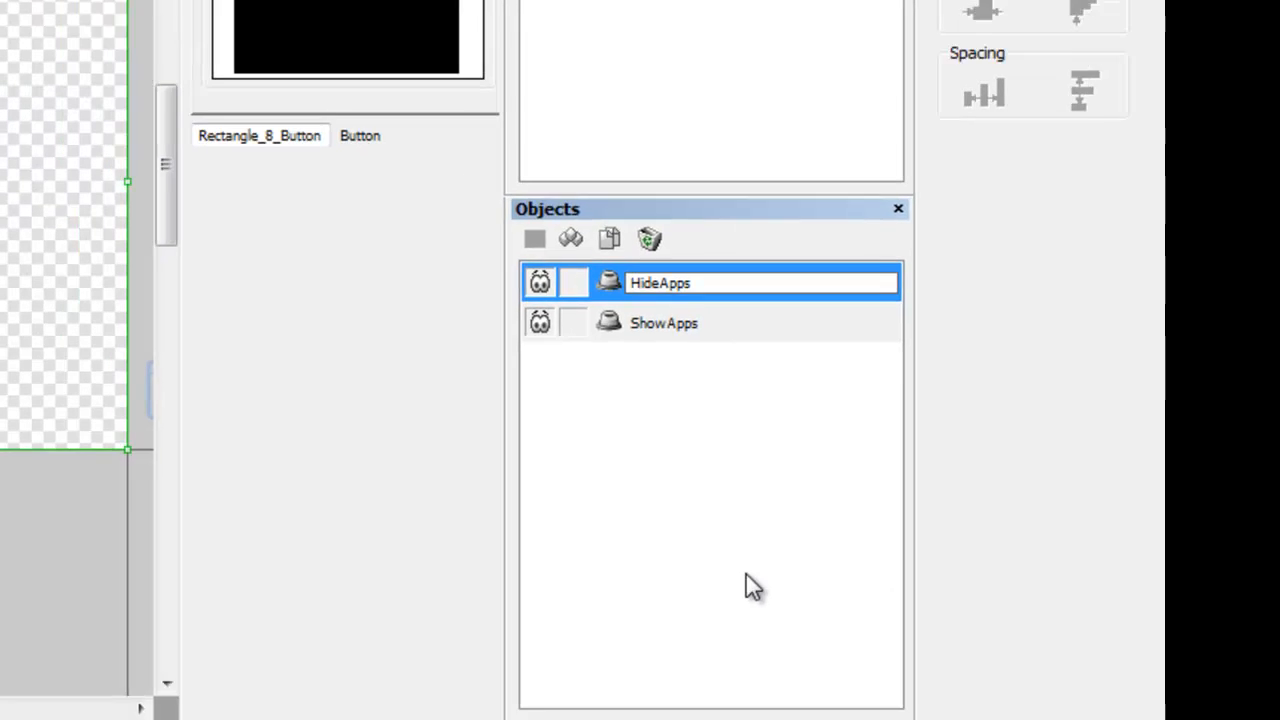
key(Return)
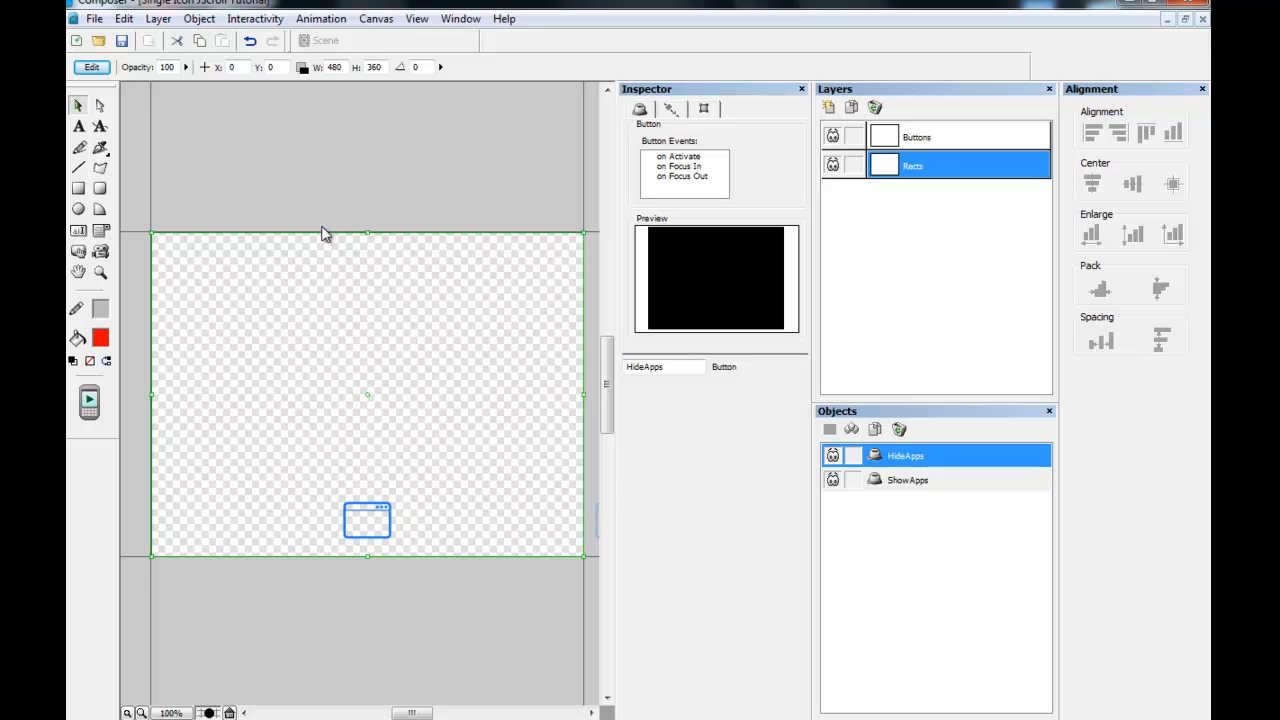
click(387, 156)
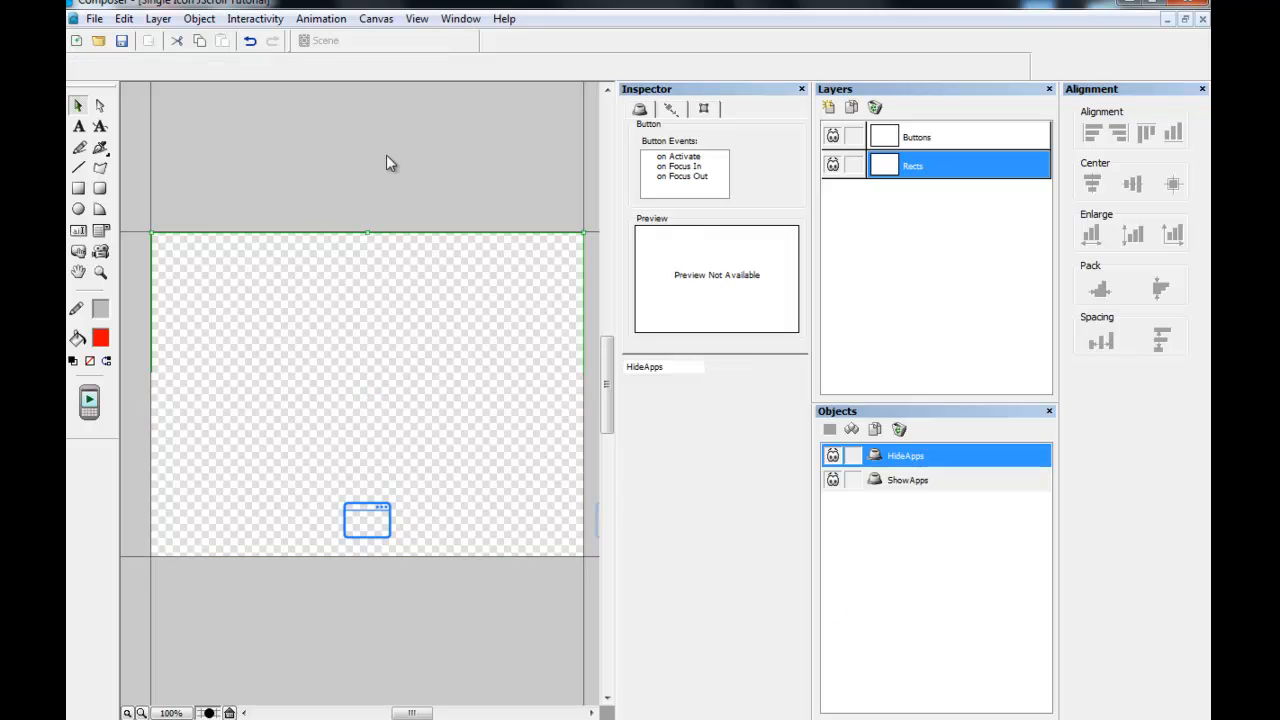
Save the document as Single Icon JScroll Tutorial.cp in the JScroll folder on the My Passport (E:) drive.
click(93, 20)
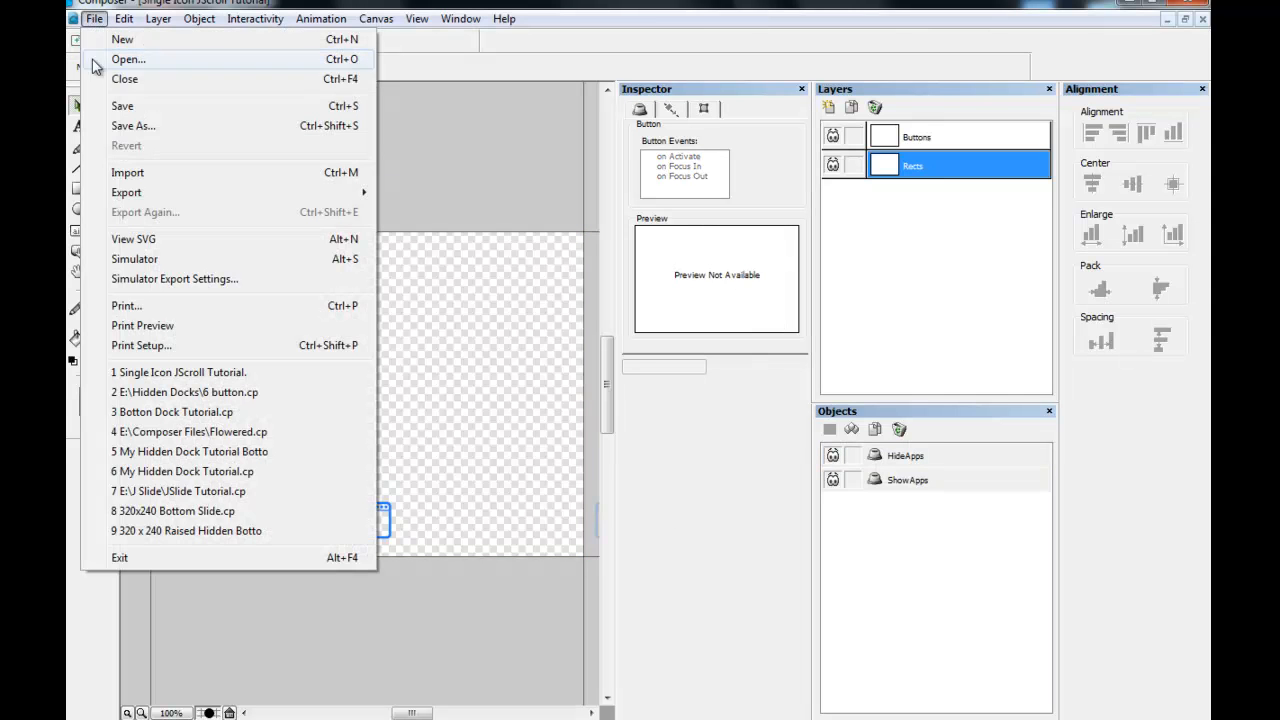
click(123, 125)
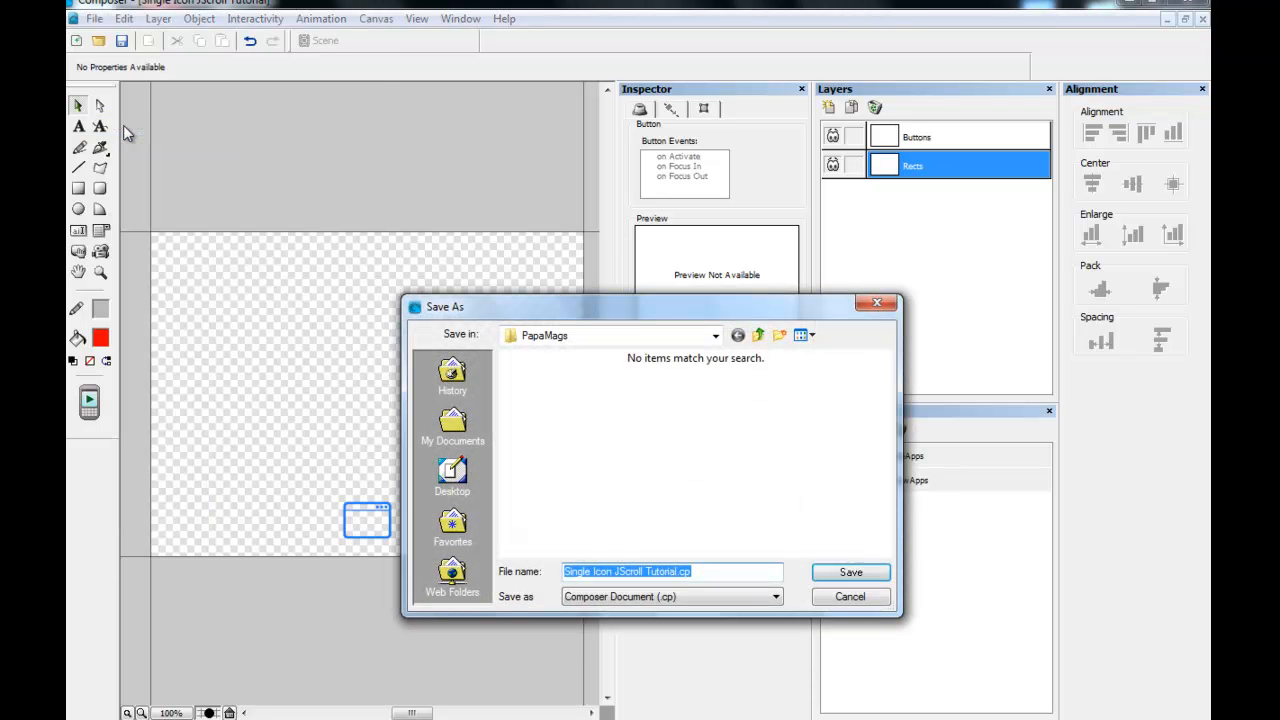
click(758, 335)
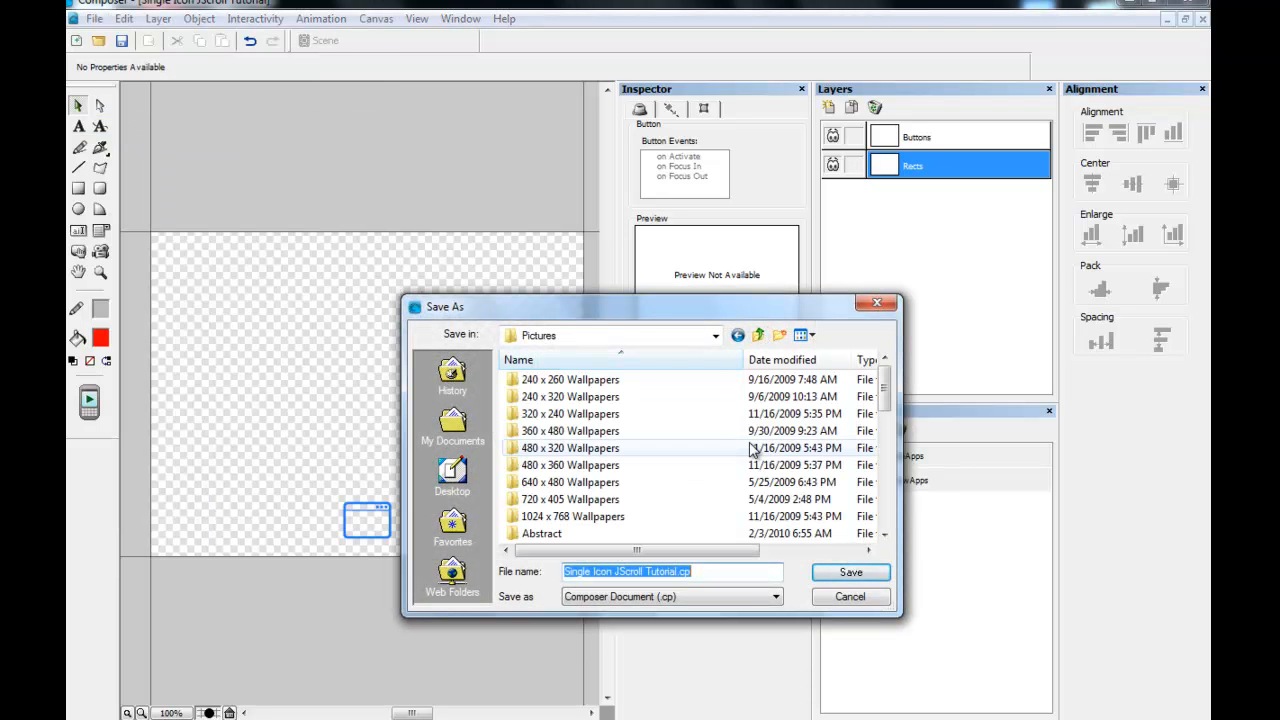
click(716, 336)
click(634, 471)
drag(884, 380, 884, 455)
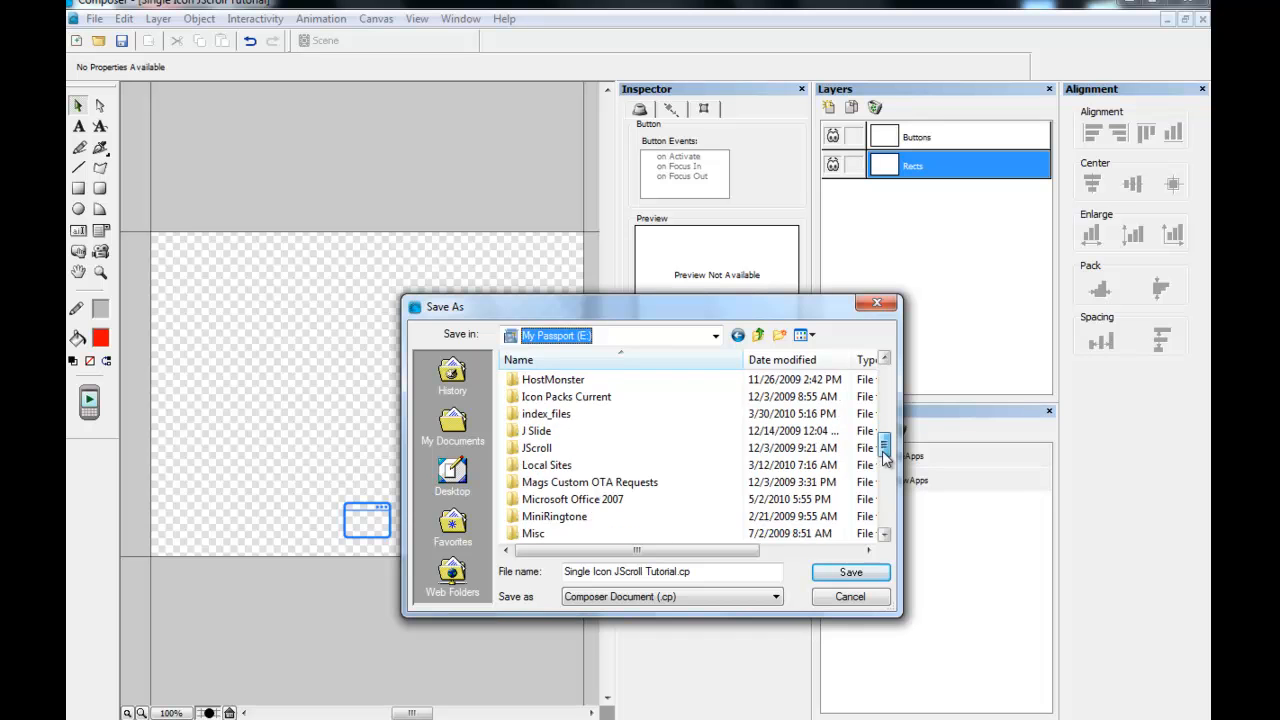
double_click(553, 450)
click(850, 573)
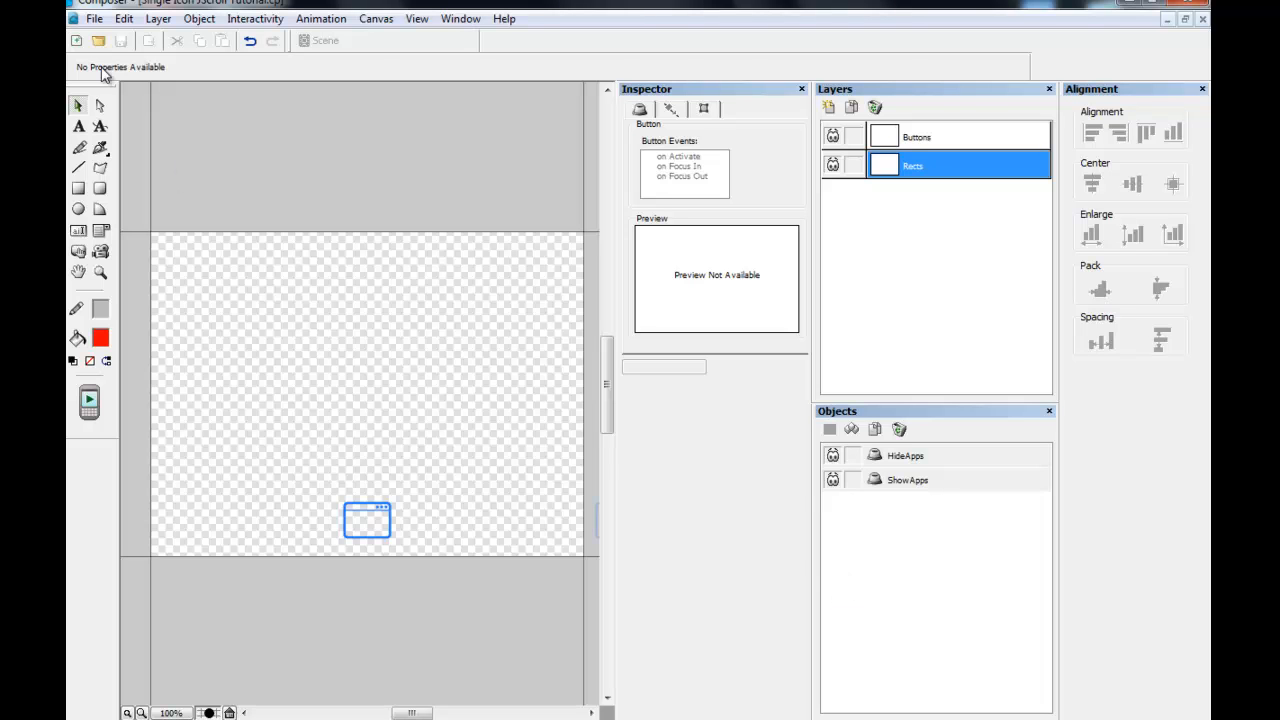
Export the document in SVG format as Single Icon JScroll Tutorial.svg into the JScroll folder, keeping the current export settings.
click(97, 19)
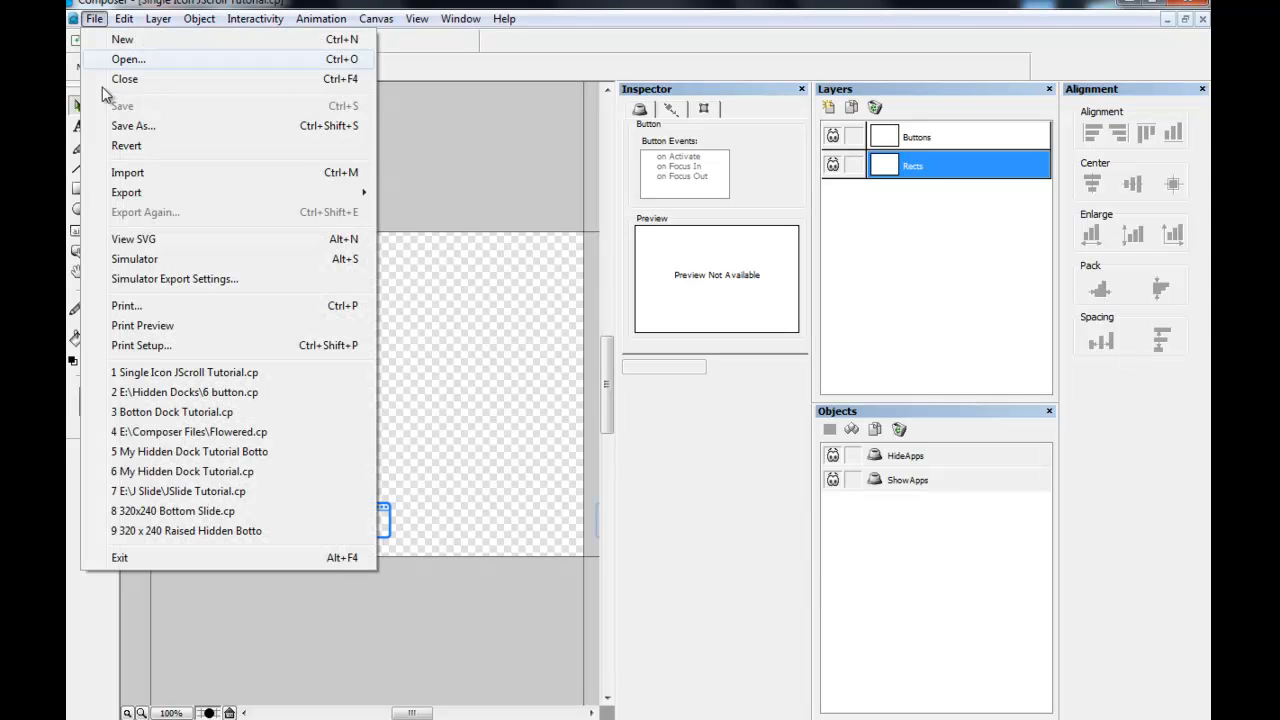
mouse_move(145, 194)
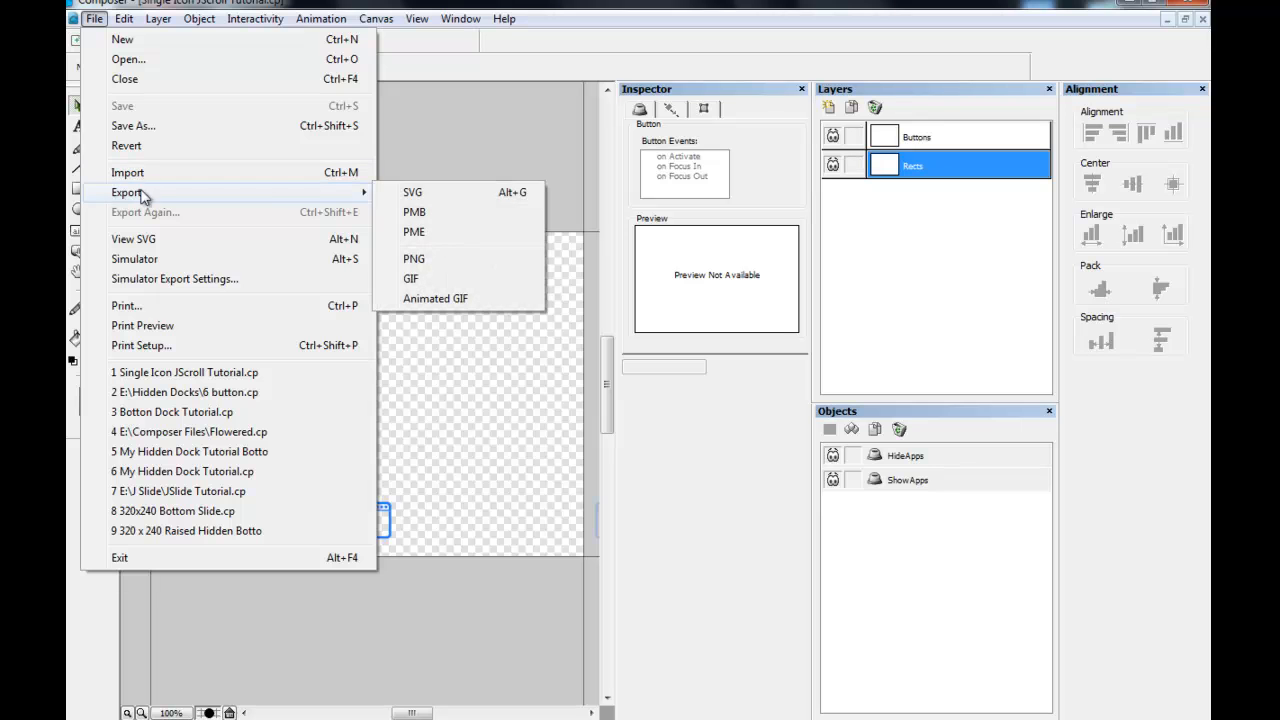
click(403, 192)
click(432, 684)
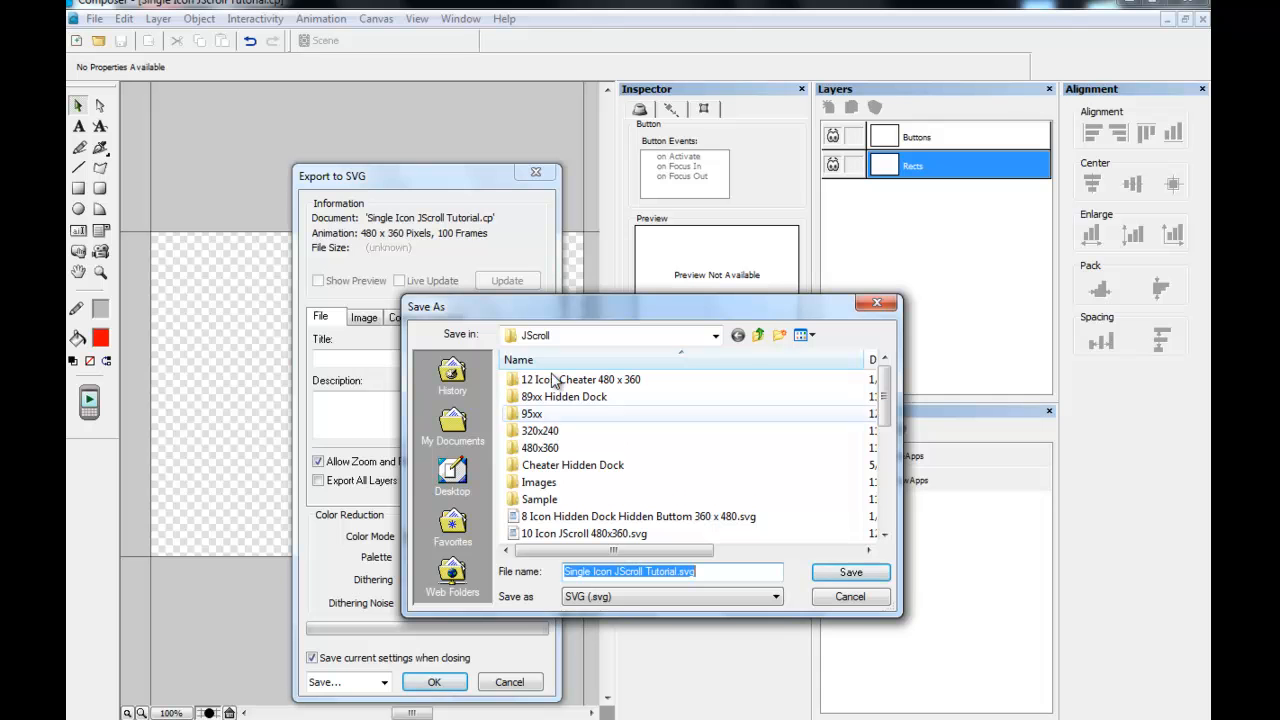
click(848, 571)
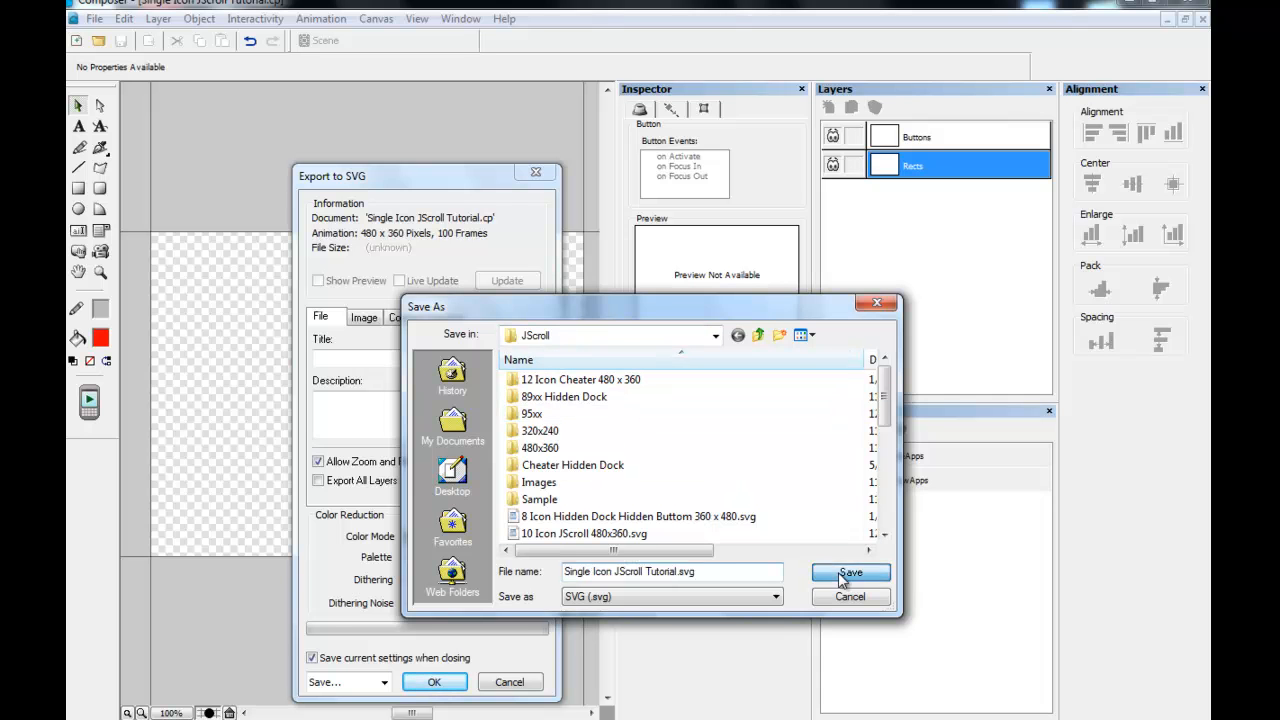